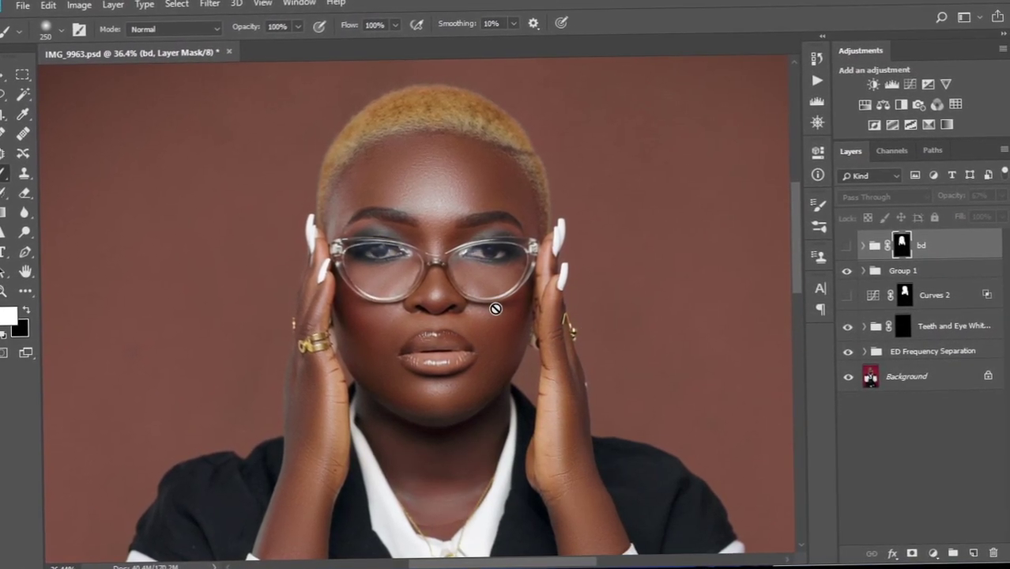
# Add a Curves adjustment layer named dodge above the bd group and raise its RGB midtones to brighten the image.
pyautogui.scroll(3, 448, 295)
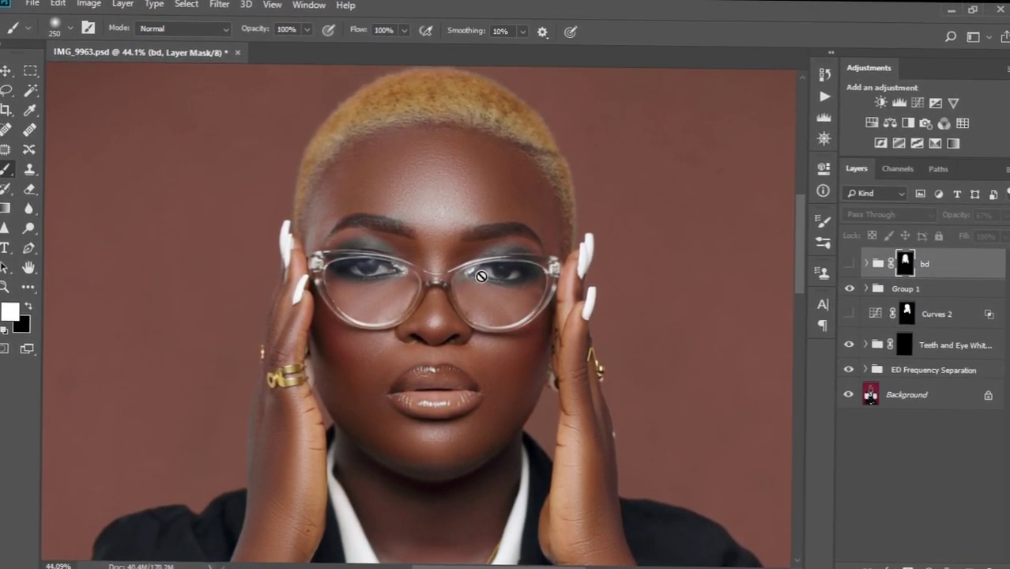
pyautogui.click(851, 268)
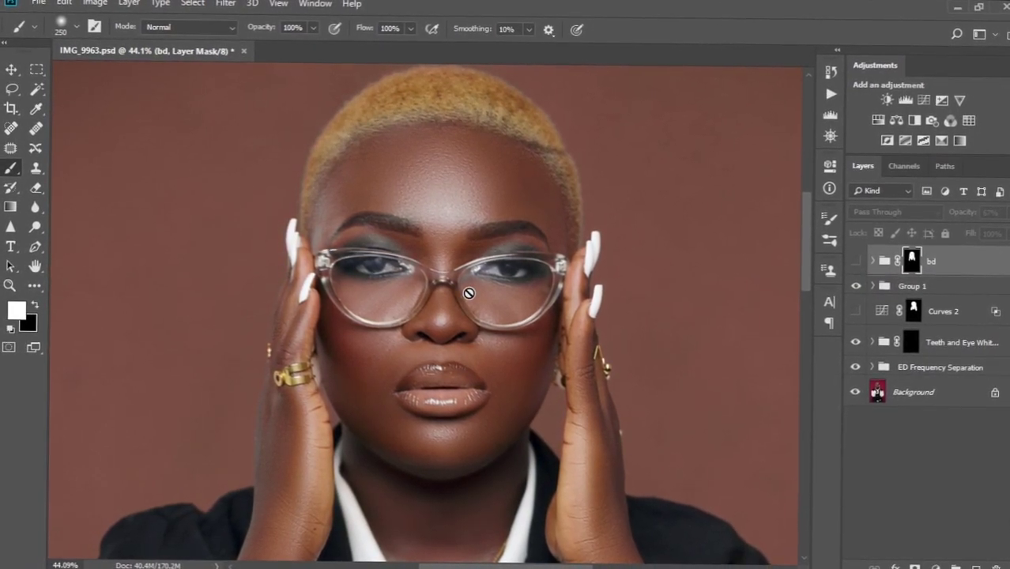
pyautogui.scroll(2, 475, 317)
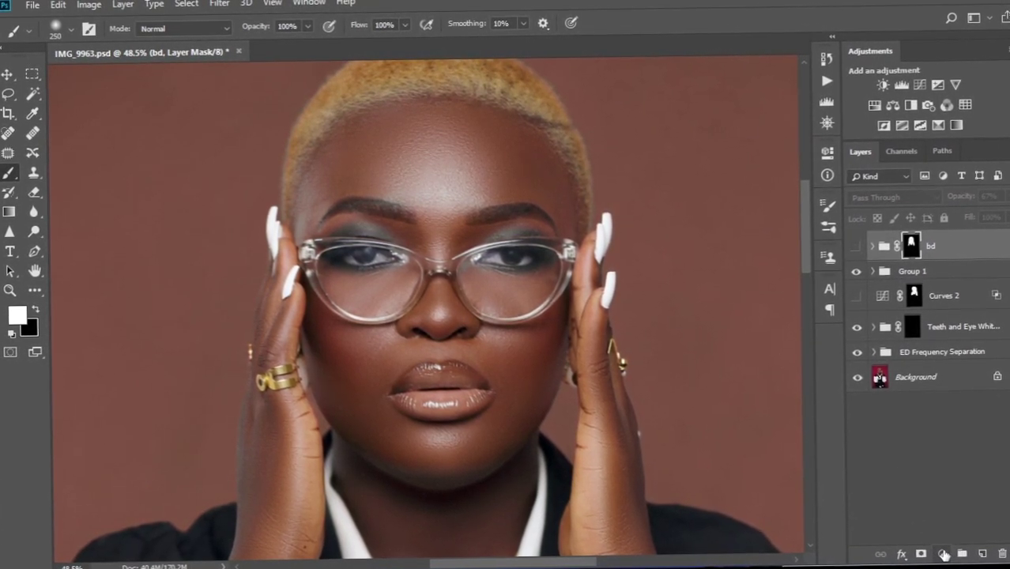
pyautogui.click(944, 555)
pyautogui.click(953, 354)
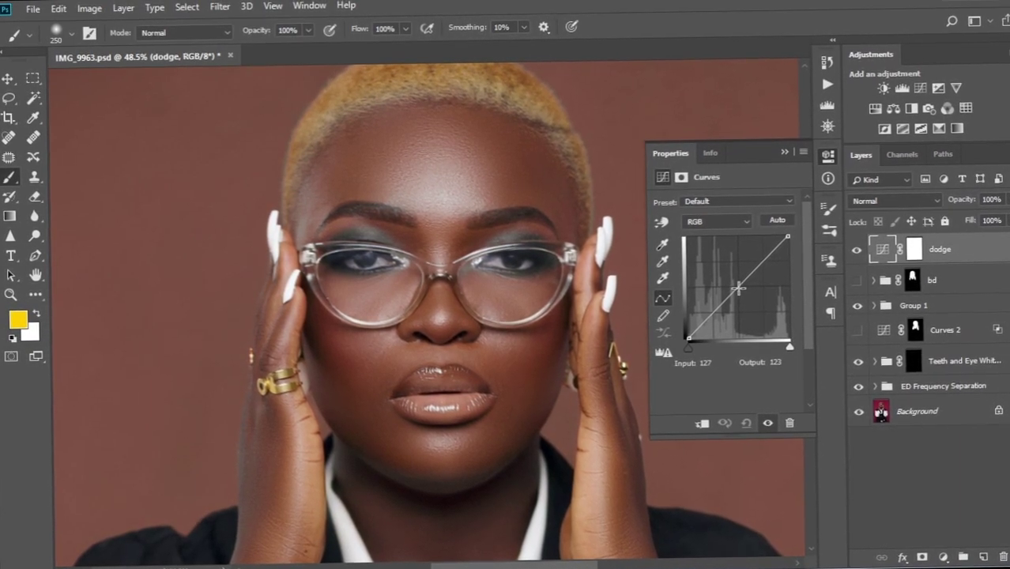
pyautogui.moveTo(739, 287); pyautogui.dragTo(733, 292)
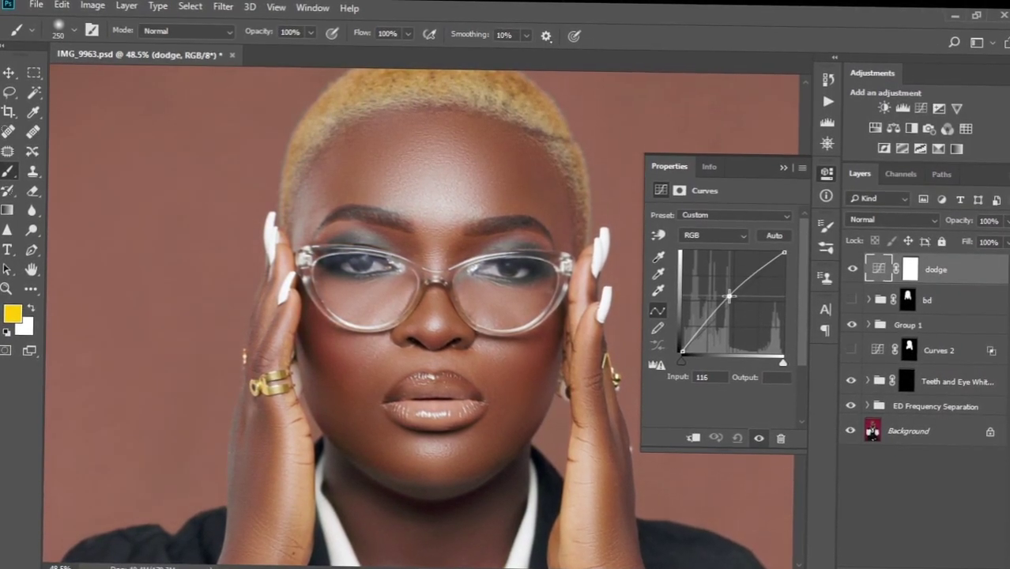
pyautogui.click(783, 171)
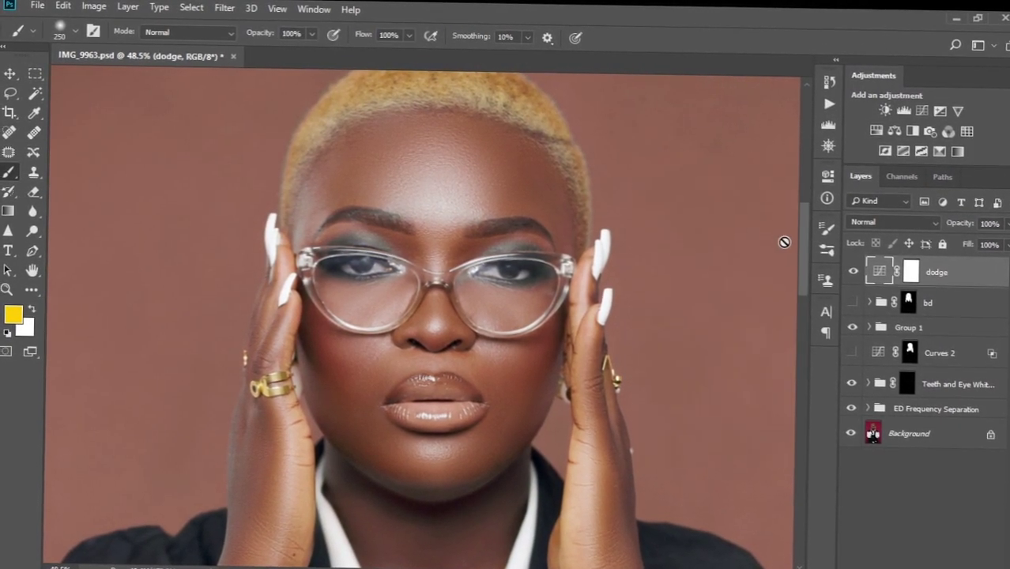
# Set the dodge layer's blend mode to Luminosity, then collapse Group 1 with the dodge layer selected.
pyautogui.click(937, 218)
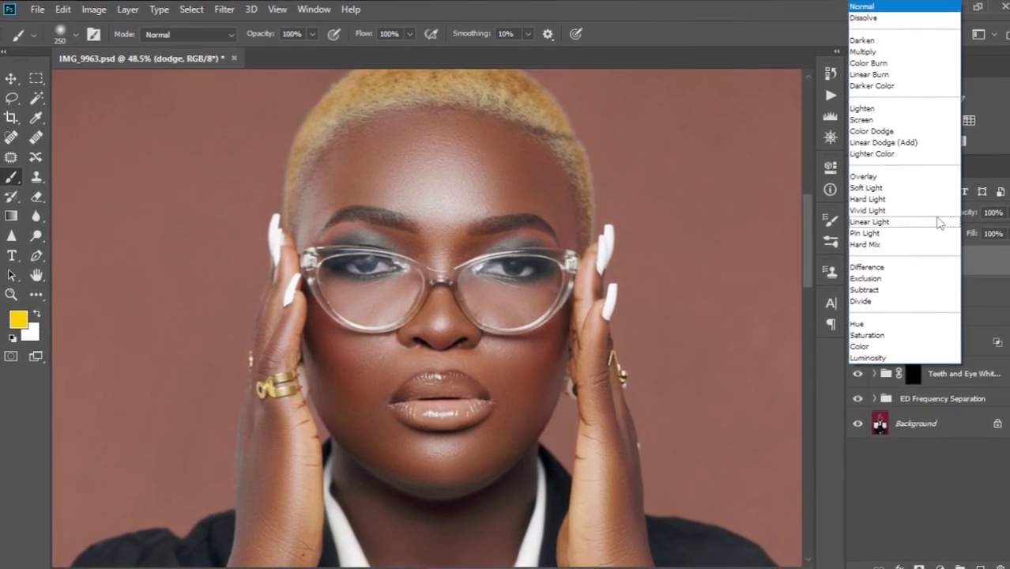
pyautogui.click(874, 349)
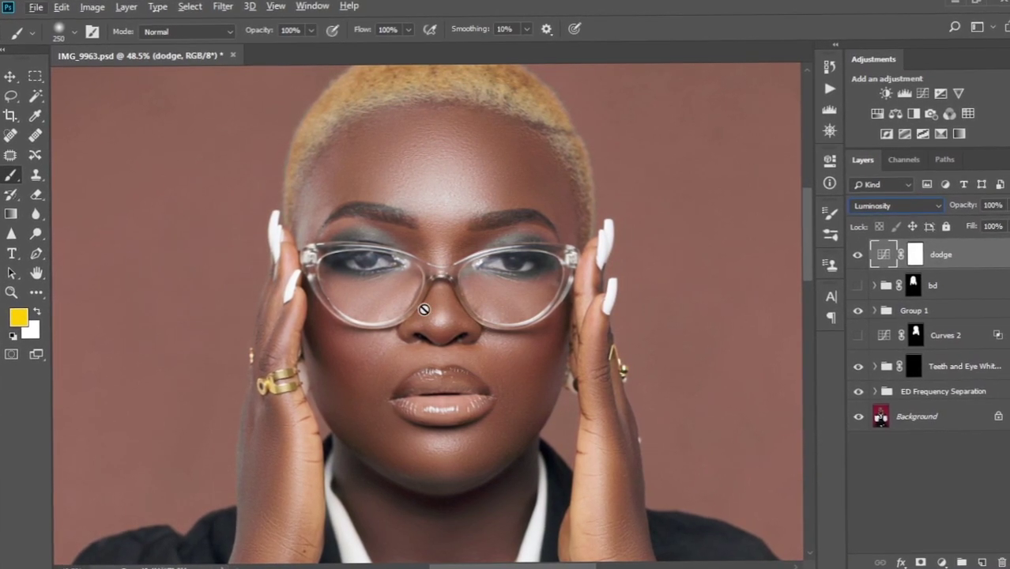
pyautogui.scroll(-2, 318, 260)
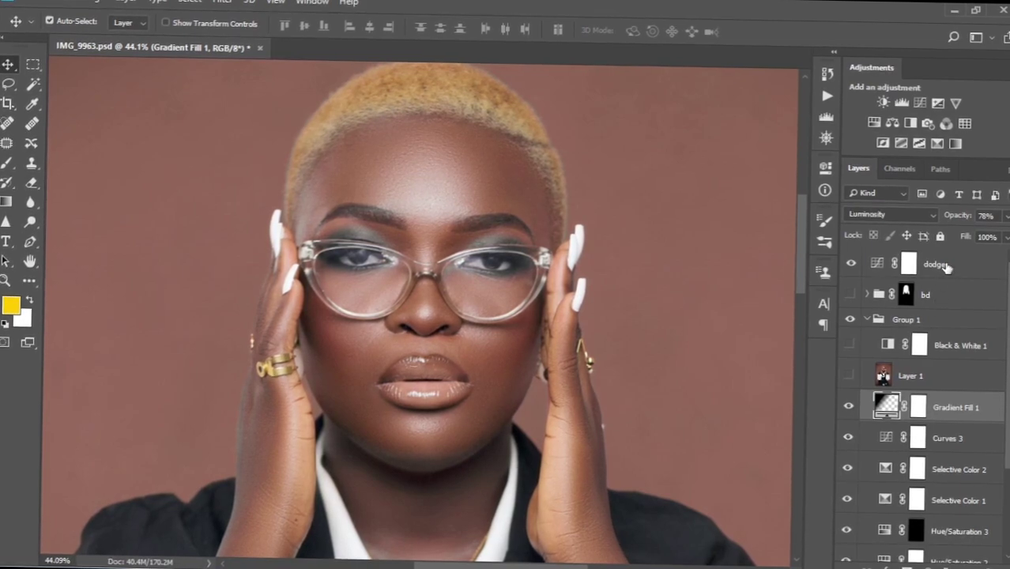
pyautogui.click(947, 267)
pyautogui.click(867, 317)
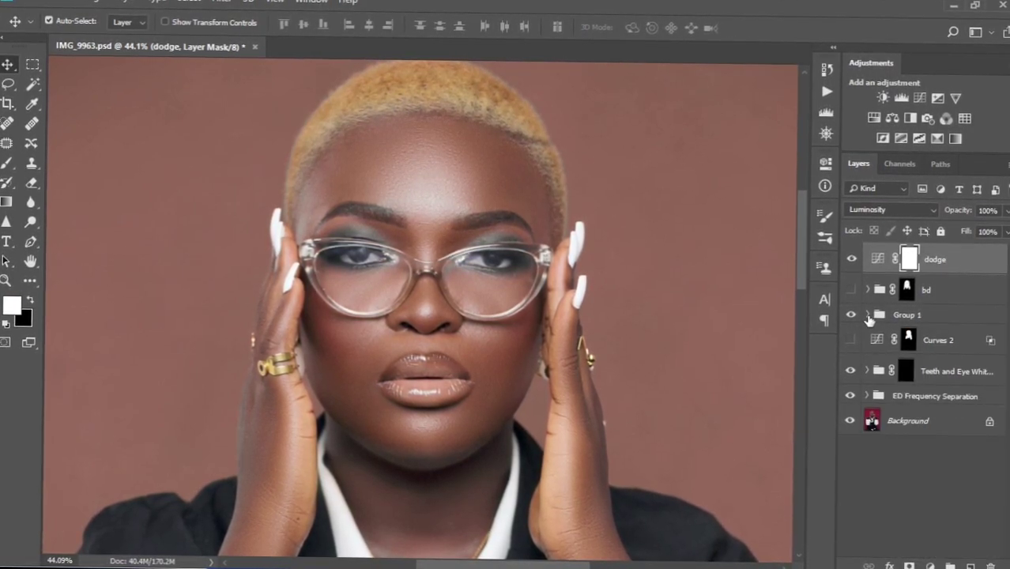
# Limit the dodge layer to the highlights by splitting the black point of Blend If This Layer to 131 / 180.
pyautogui.doubleClick(979, 252)
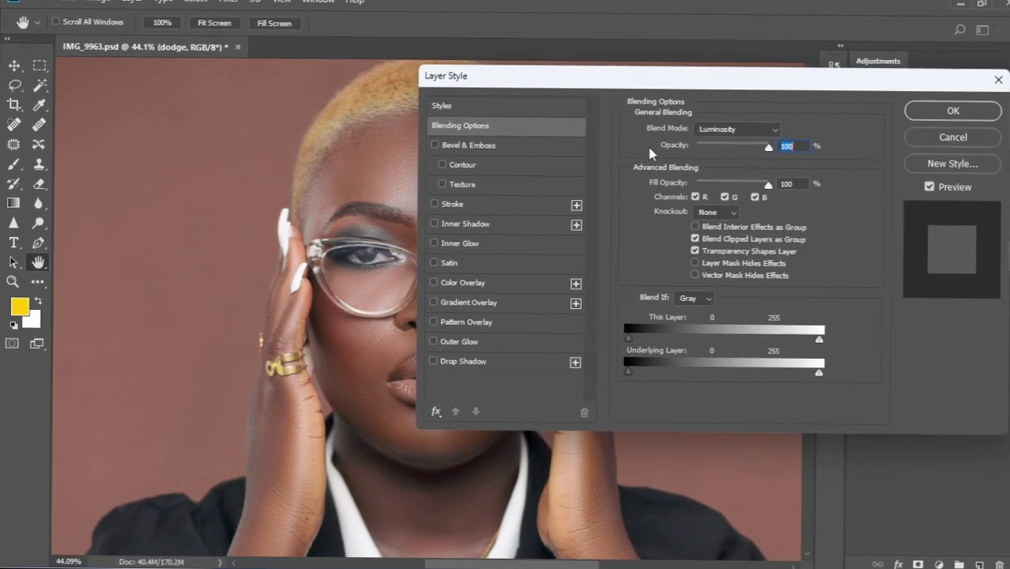
pyautogui.moveTo(666, 93); pyautogui.dragTo(826, 108)
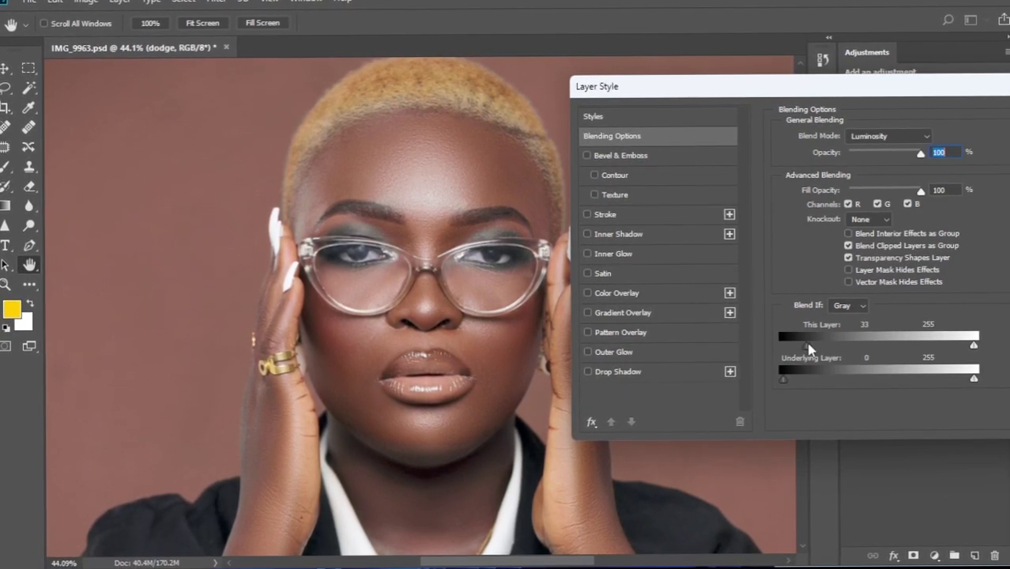
pyautogui.moveTo(818, 345); pyautogui.dragTo(877, 346)
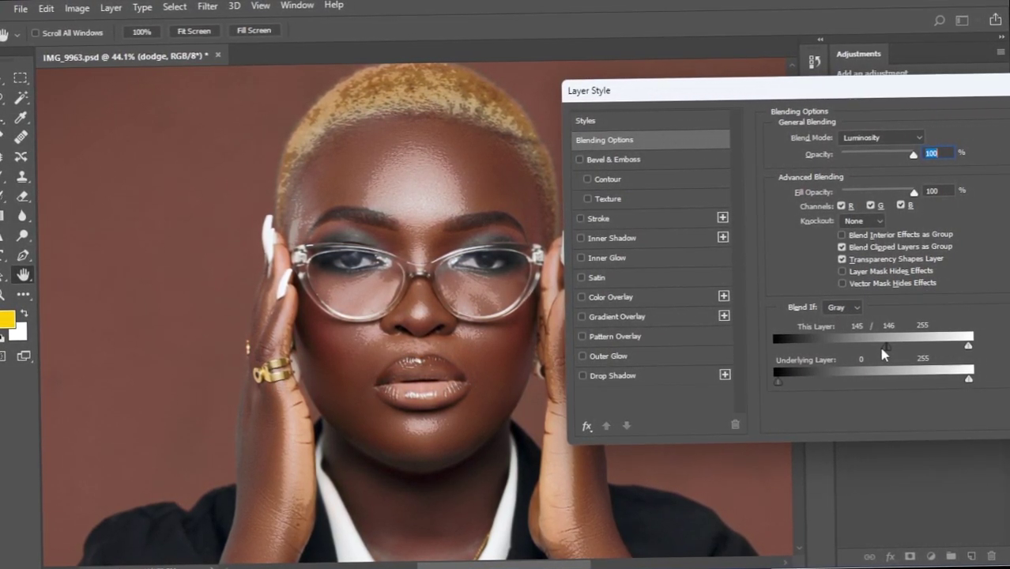
pyautogui.moveTo(883, 353); pyautogui.dragTo(860, 357)
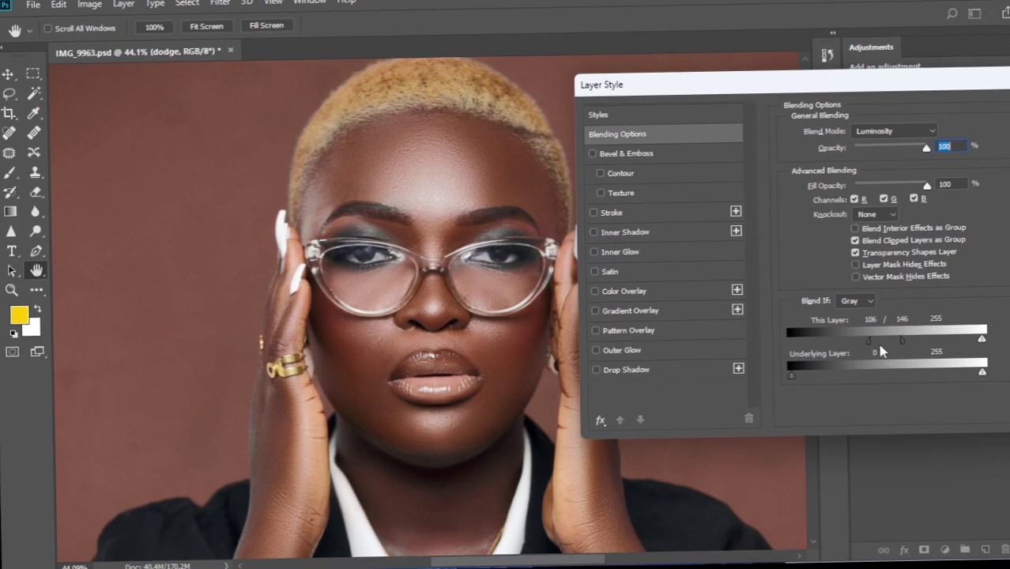
pyautogui.moveTo(902, 349); pyautogui.dragTo(926, 348)
pyautogui.moveTo(888, 346); pyautogui.dragTo(891, 356)
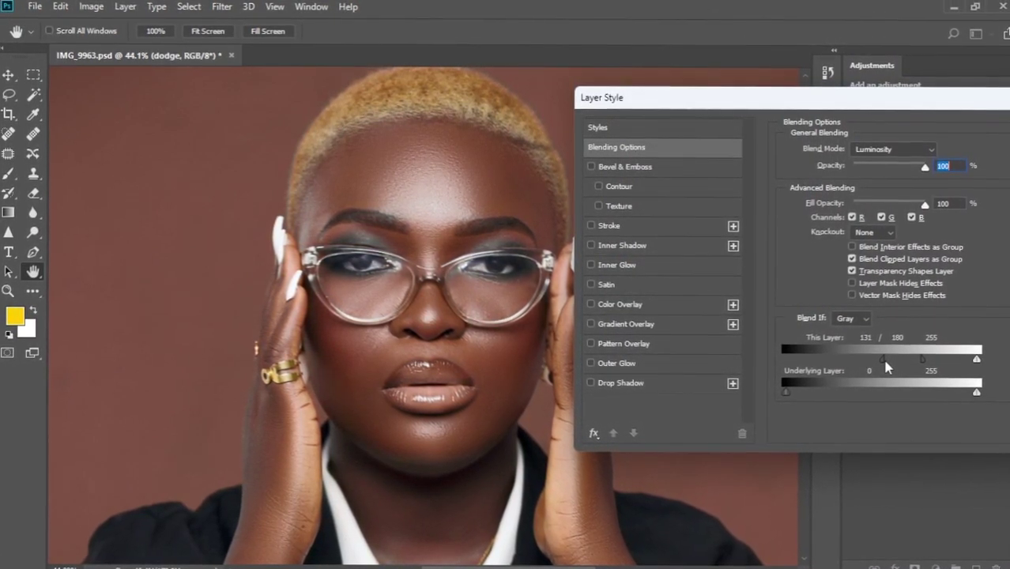
pyautogui.moveTo(921, 103); pyautogui.dragTo(739, 129)
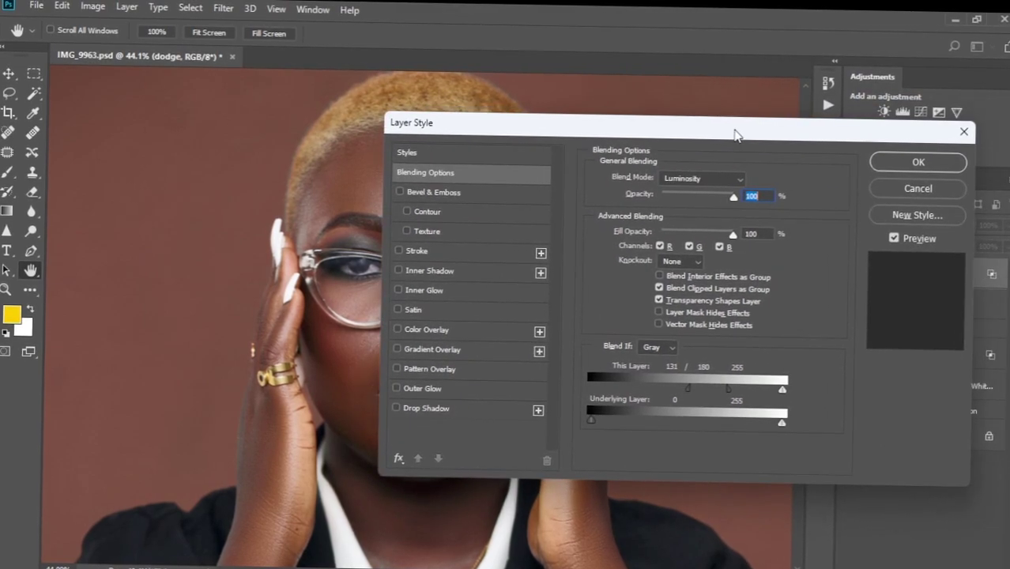
pyautogui.click(888, 165)
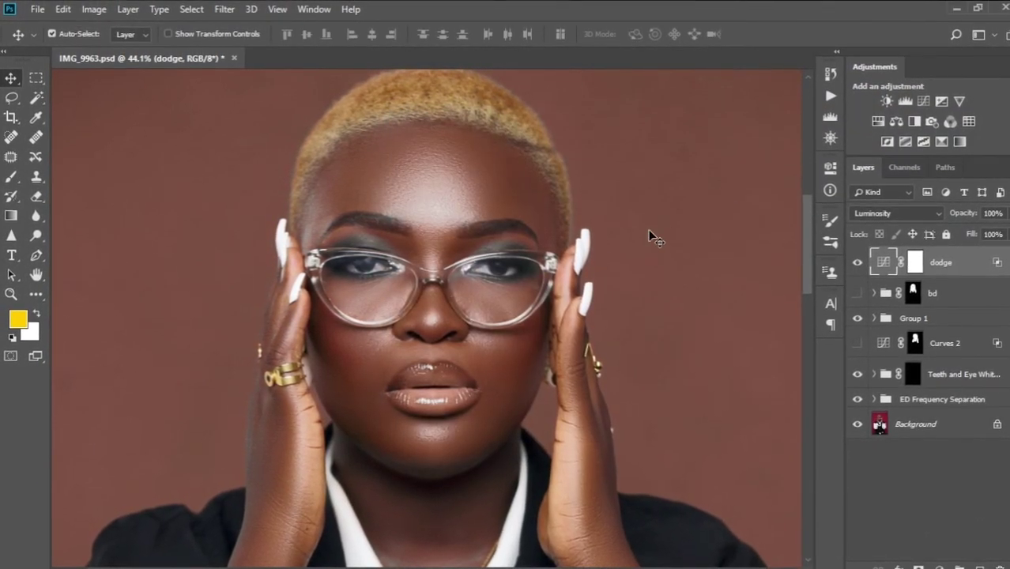
# Compare the portrait with and without the dodge layer and inspect the highlights on the face.
pyautogui.scroll(2, 433, 274)
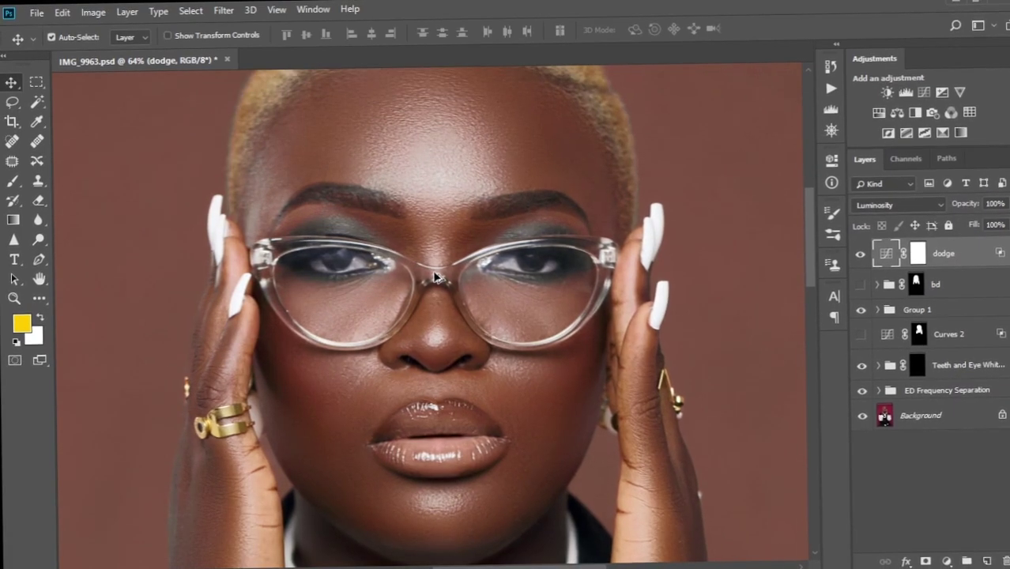
pyautogui.scroll(-3, 434, 276)
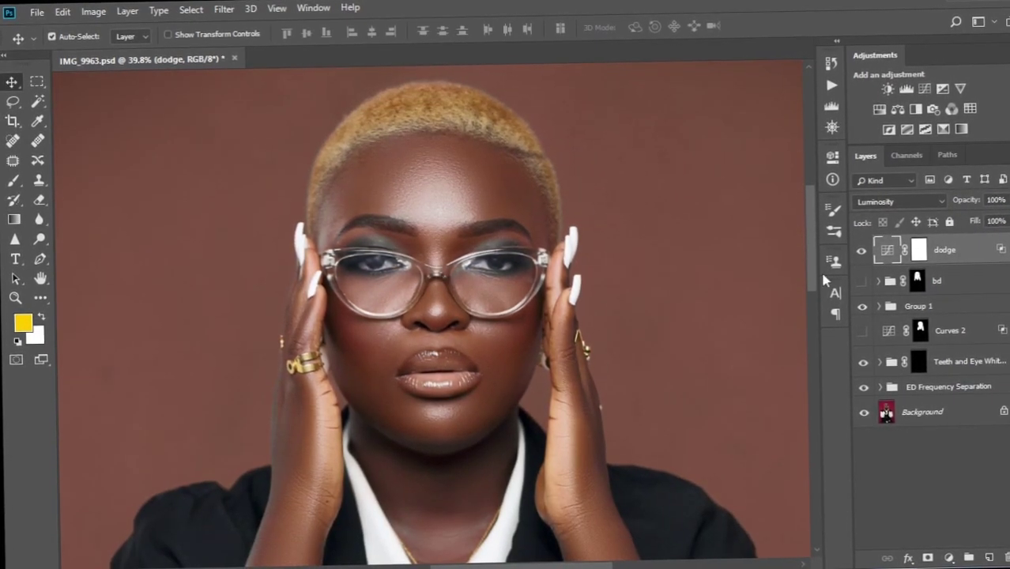
pyautogui.click(862, 251)
pyautogui.click(860, 254)
pyautogui.click(855, 262)
pyautogui.click(856, 262)
pyautogui.scroll(4, 427, 265)
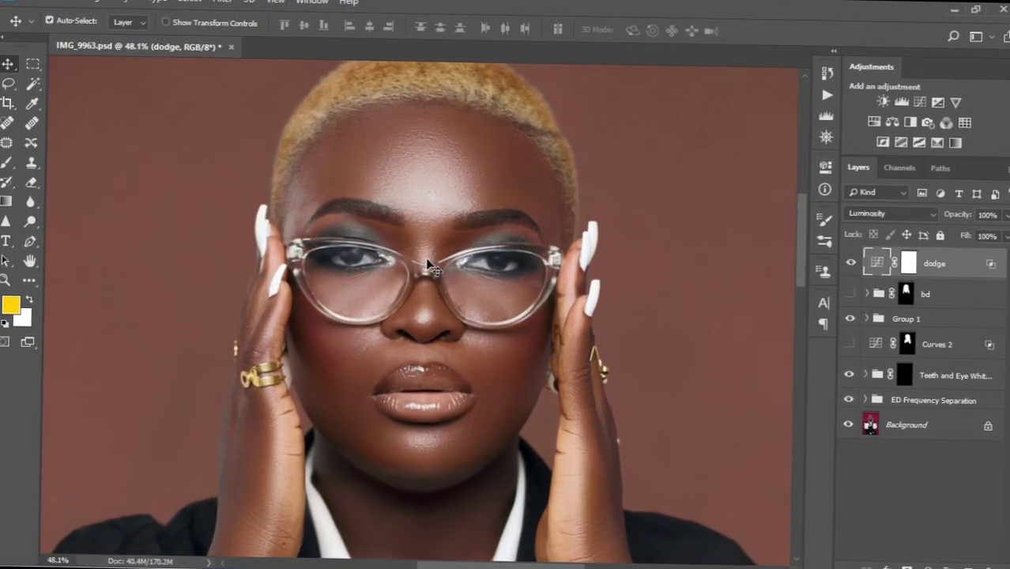
pyautogui.scroll(-2, 427, 263)
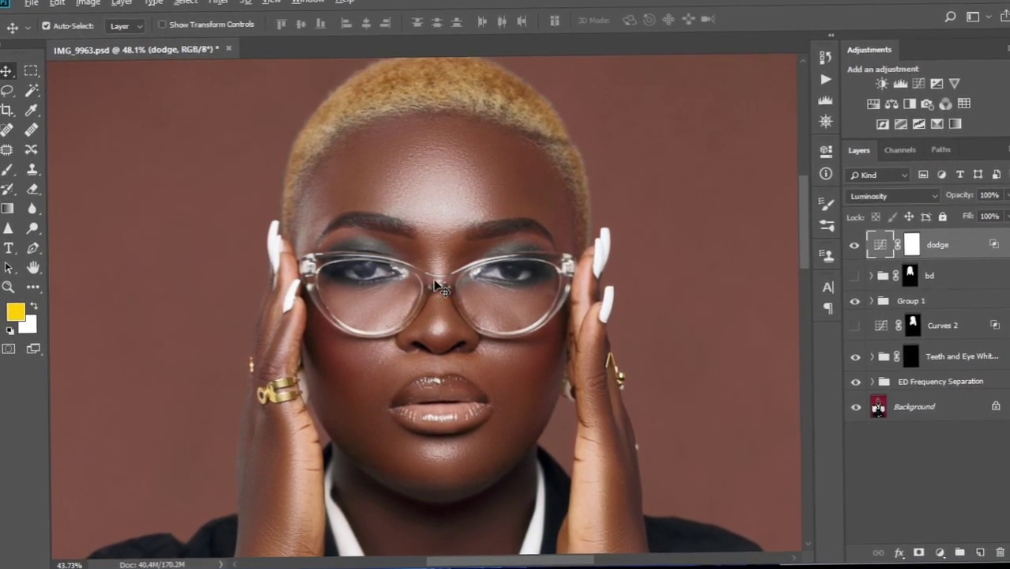
pyautogui.scroll(-1, 437, 285)
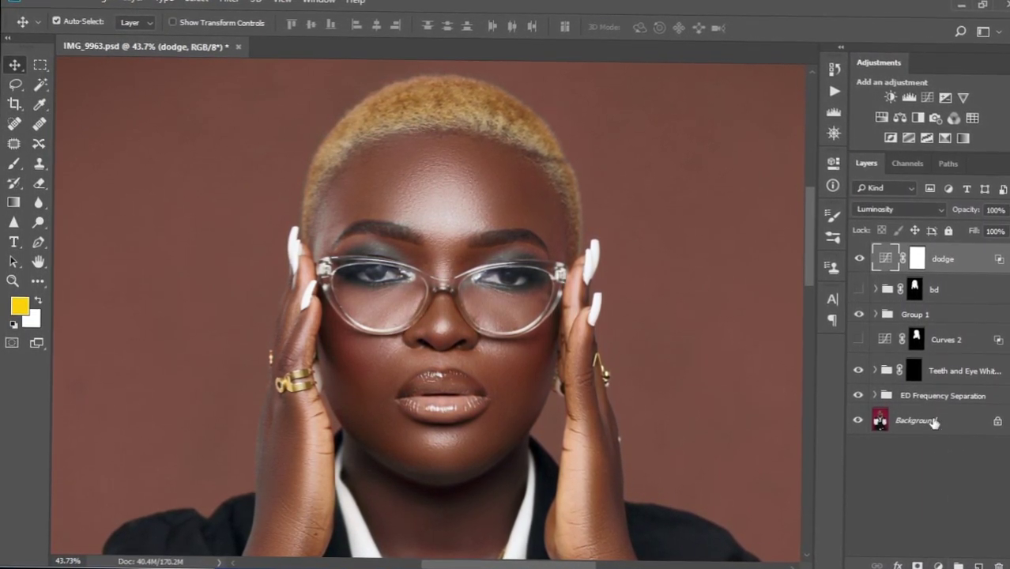
# Add a Curves adjustment layer above dodge, lower its RGB midtones to darken the image, and rename it burn.
pyautogui.click(948, 564)
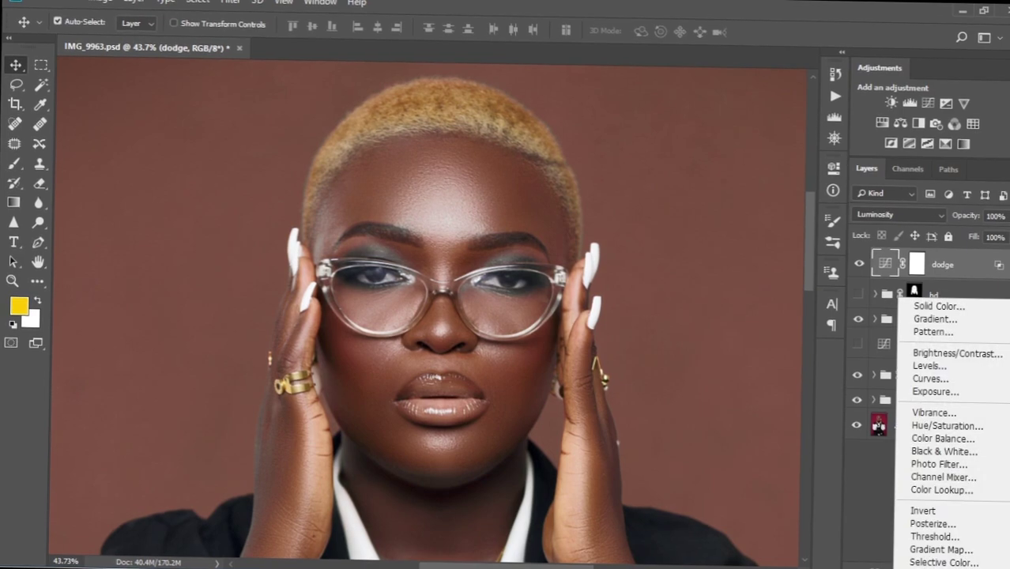
pyautogui.click(935, 379)
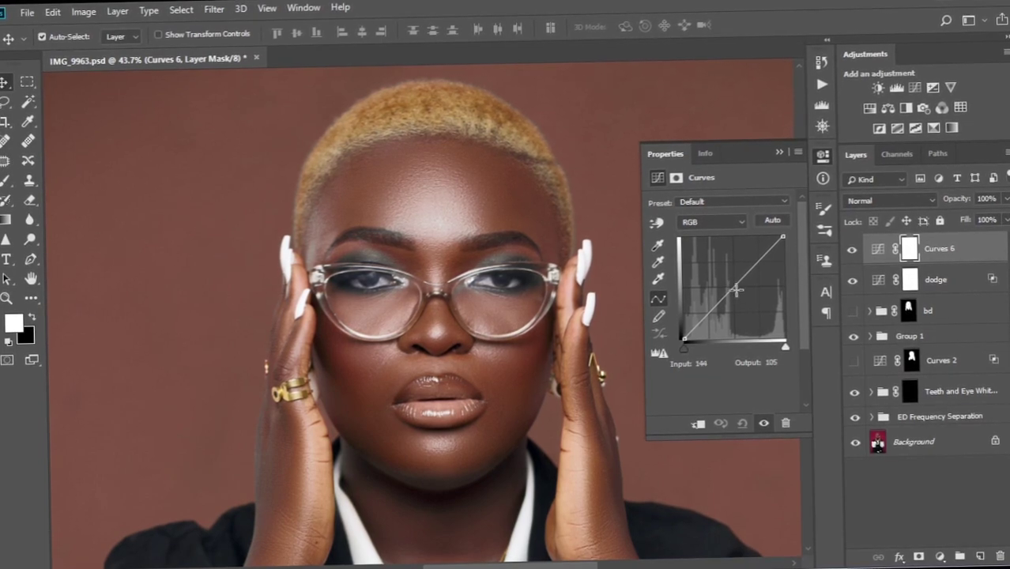
pyautogui.moveTo(735, 290); pyautogui.dragTo(738, 288)
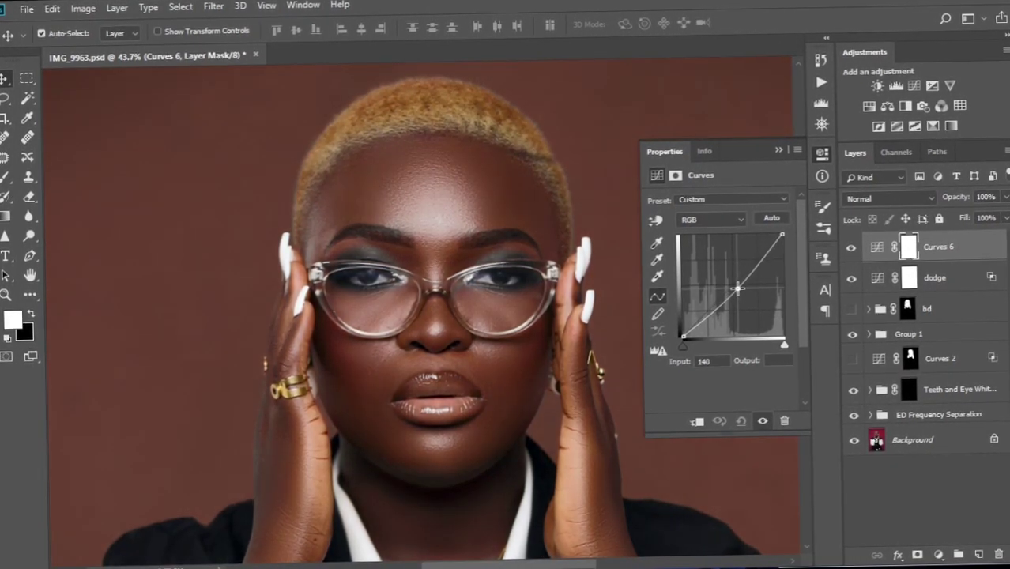
pyautogui.click(780, 148)
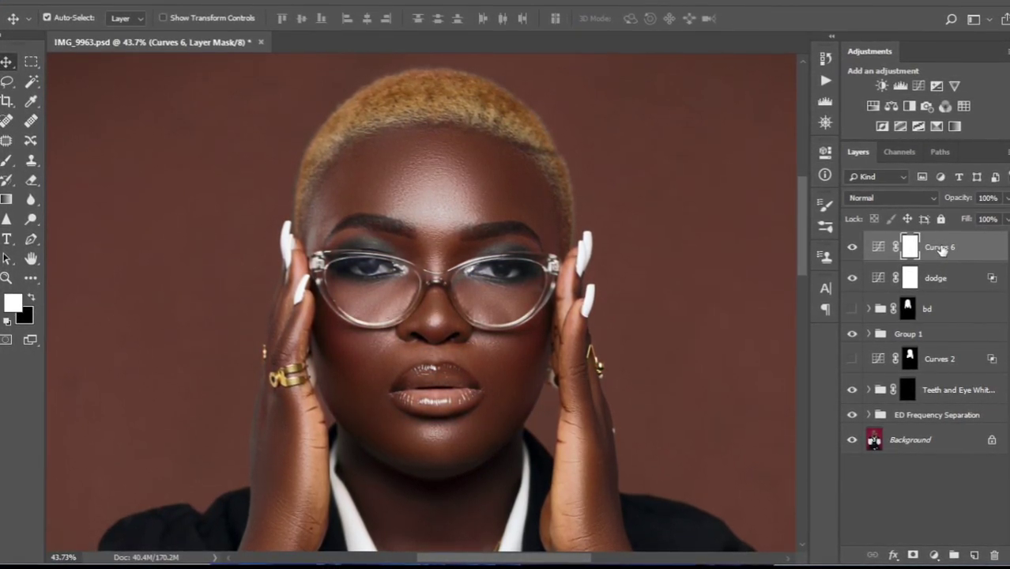
pyautogui.press('BackSpace')
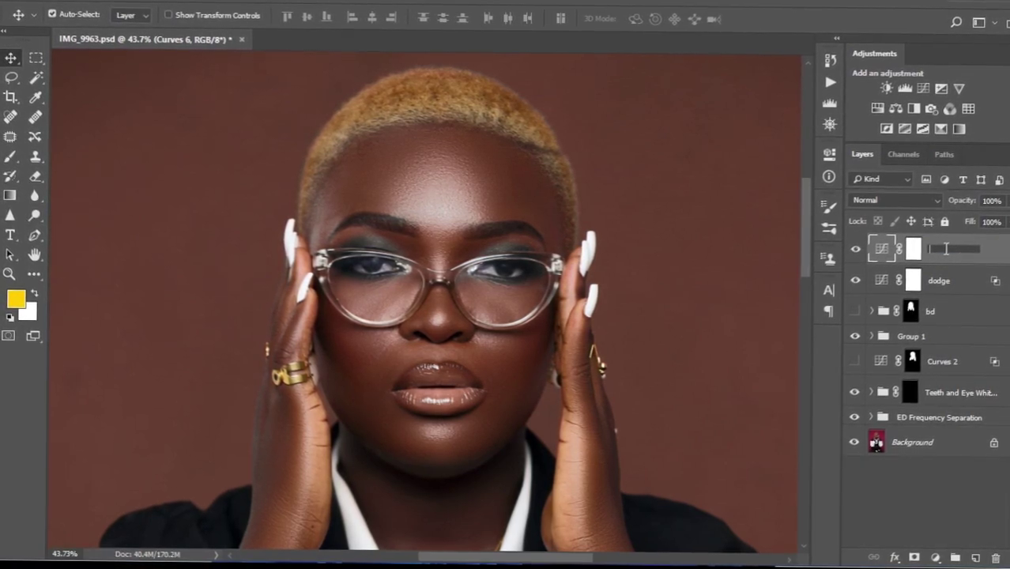
pyautogui.write('burn')
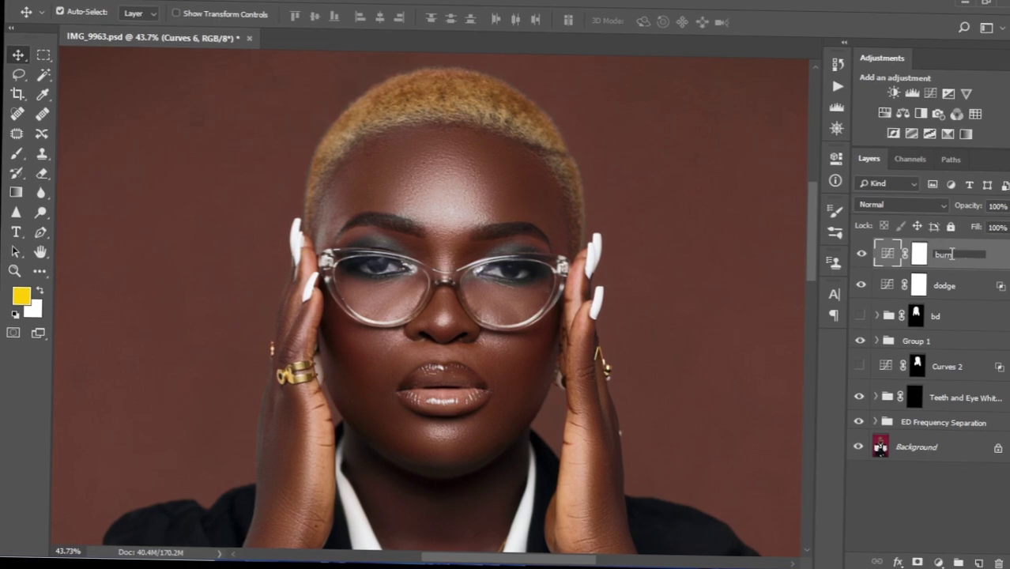
pyautogui.press('Return')
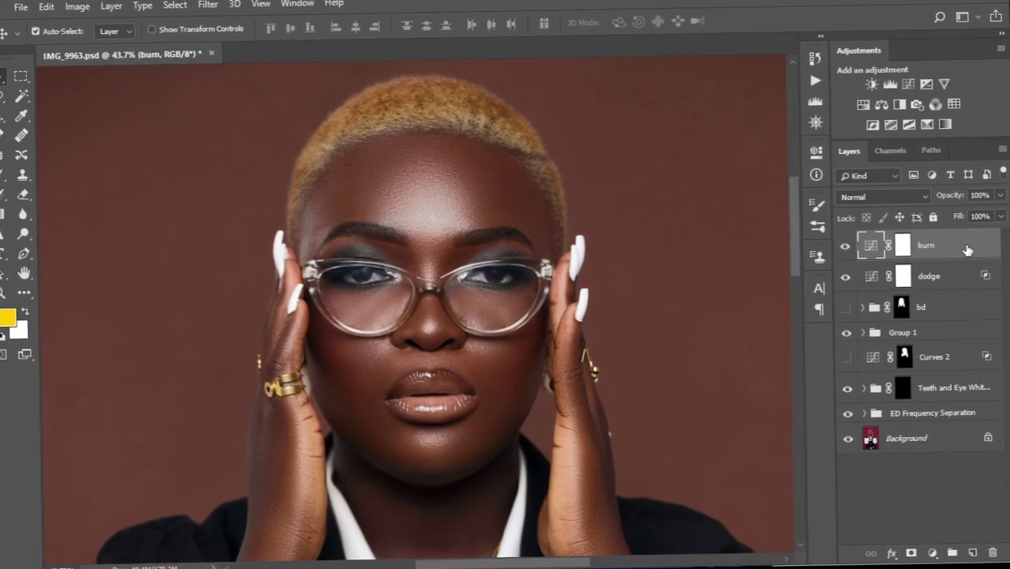
# Limit the burn layer to the shadows by splitting the white point of Blend If This Layer to 31 / 54.
pyautogui.doubleClick(967, 248)
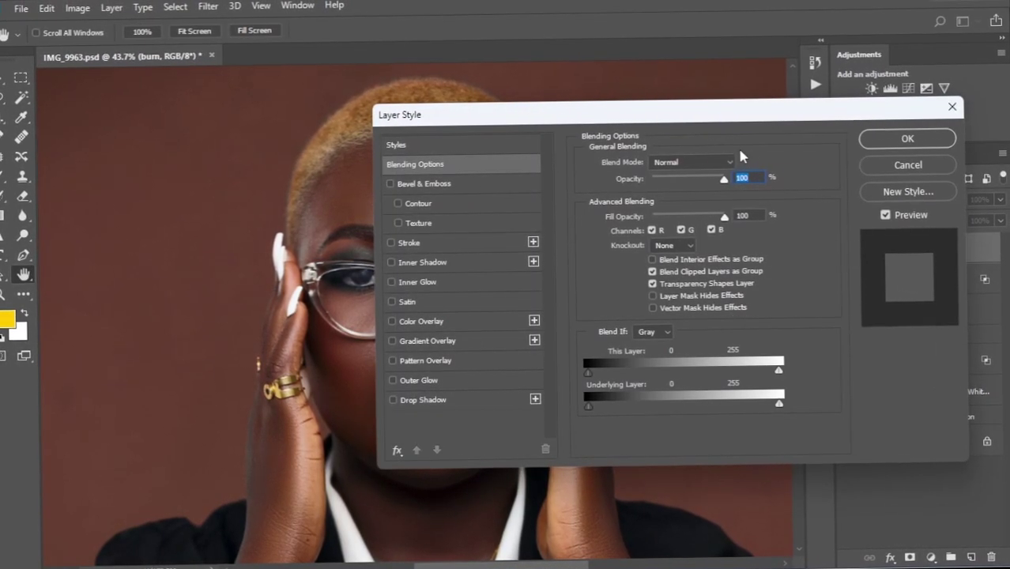
pyautogui.moveTo(673, 118); pyautogui.dragTo(877, 96)
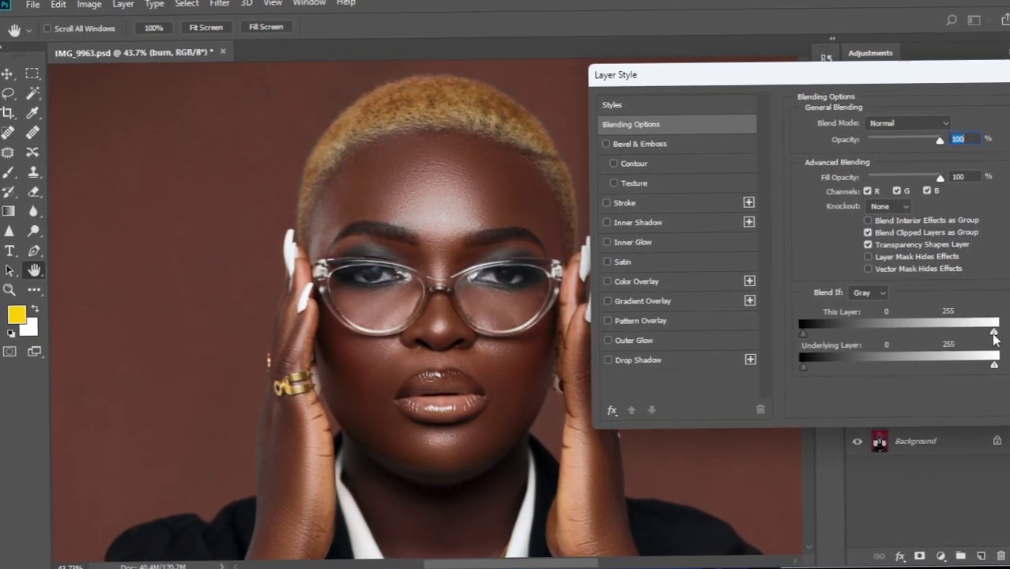
pyautogui.moveTo(995, 334); pyautogui.dragTo(866, 348)
pyautogui.moveTo(851, 353); pyautogui.dragTo(836, 351)
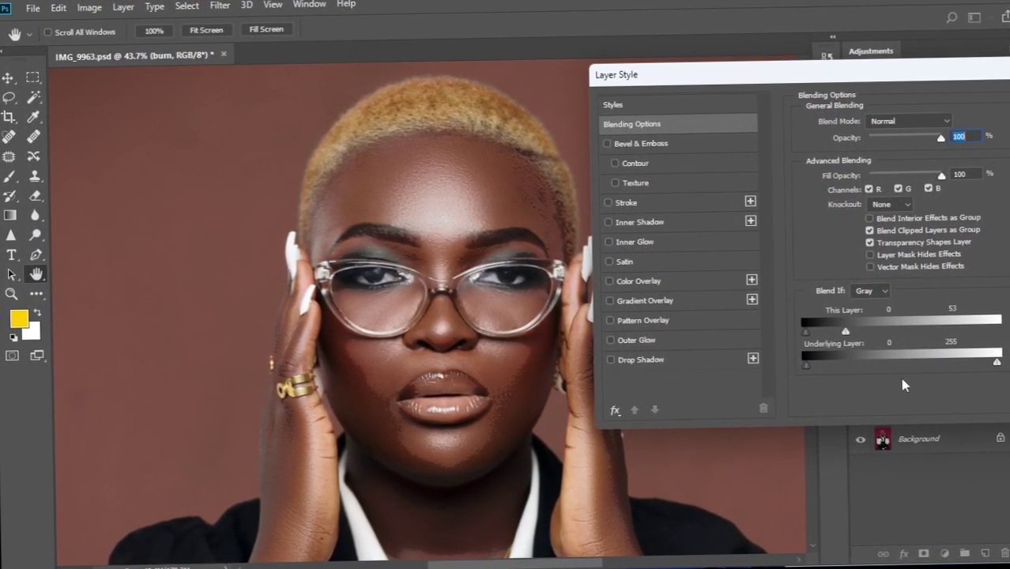
pyautogui.moveTo(846, 337); pyautogui.dragTo(856, 361)
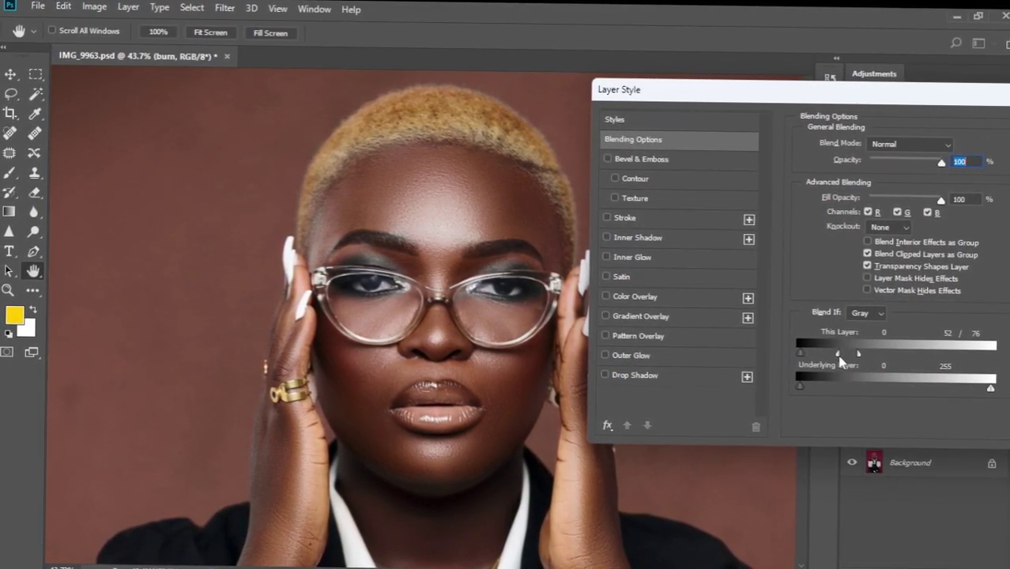
pyautogui.moveTo(843, 354)
pyautogui.mouseDown()
pyautogui.moveTo(865, 338)
pyautogui.moveTo(847, 341)
pyautogui.mouseUp()
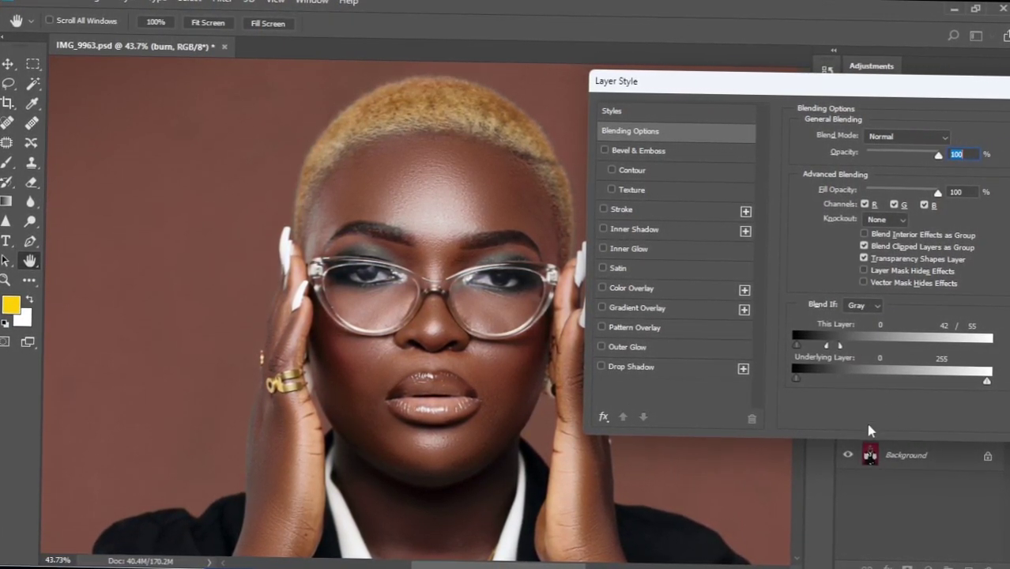
pyautogui.moveTo(827, 345); pyautogui.dragTo(824, 342)
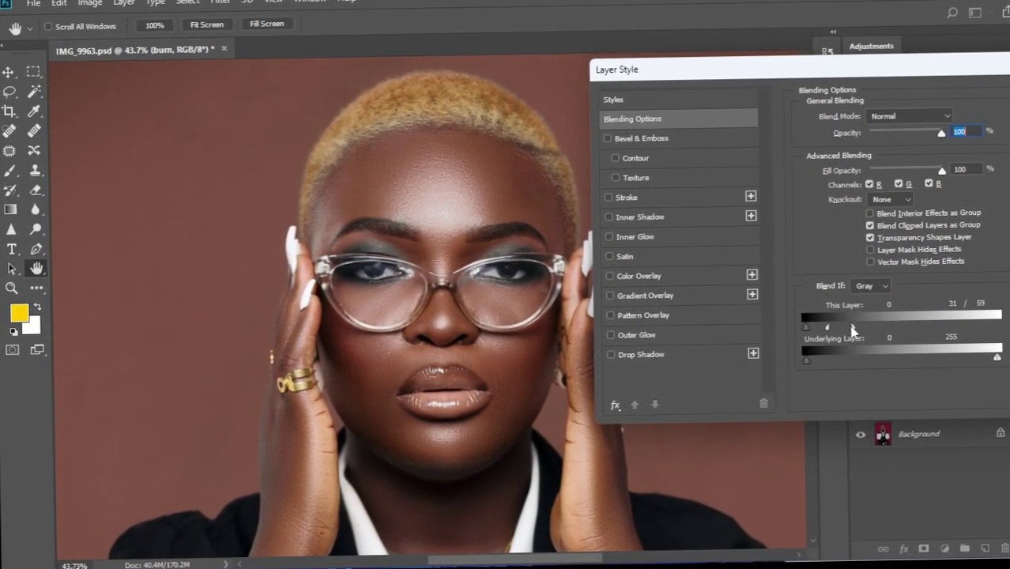
pyautogui.moveTo(852, 330); pyautogui.dragTo(847, 337)
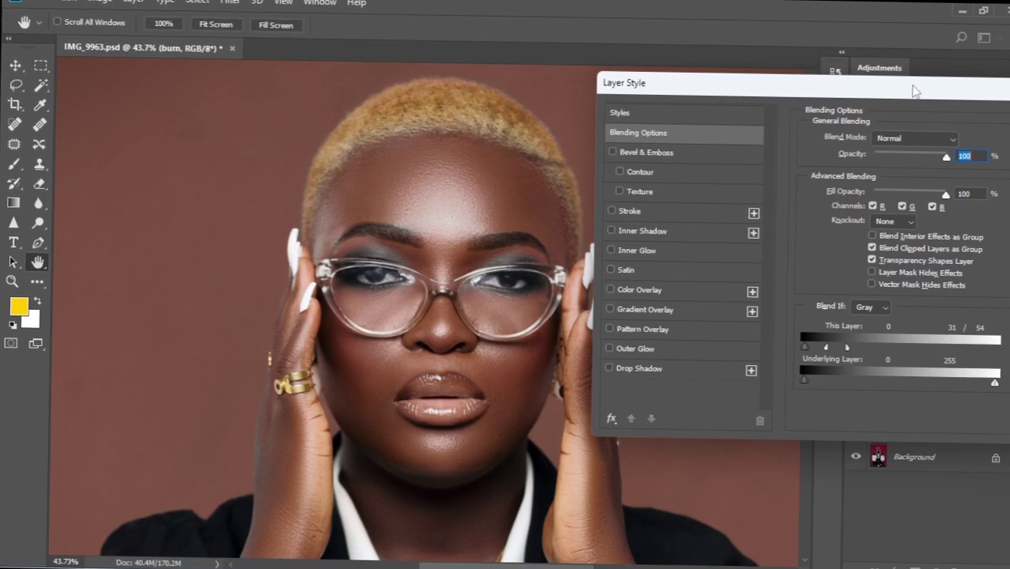
pyautogui.moveTo(924, 92); pyautogui.dragTo(734, 83)
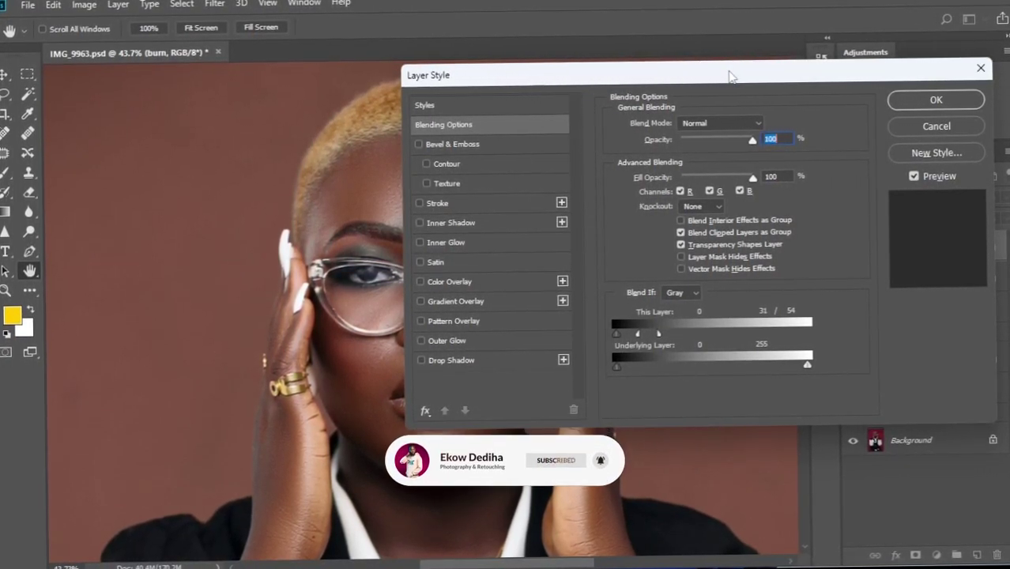
pyautogui.moveTo(732, 75); pyautogui.dragTo(925, 110)
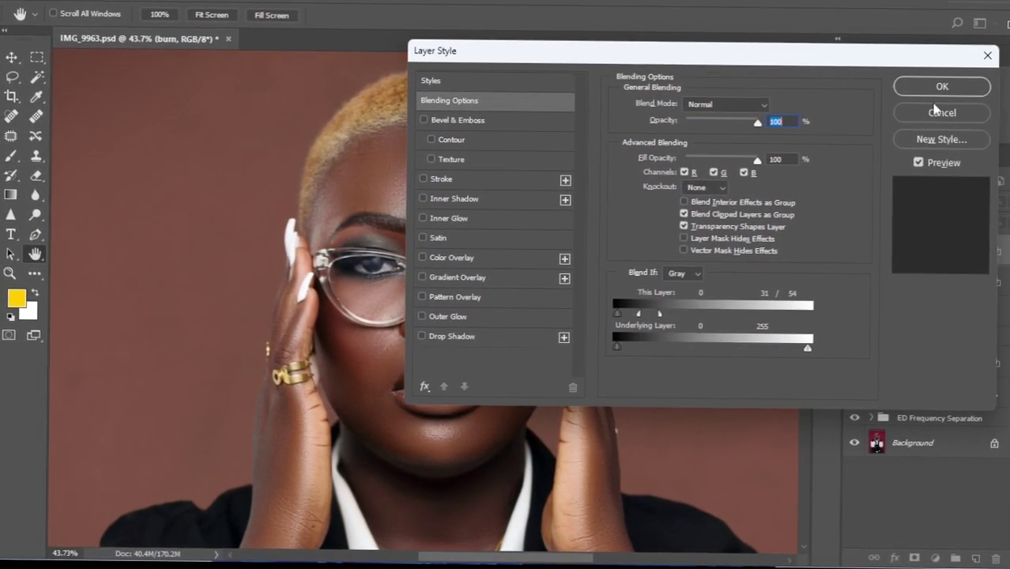
pyautogui.press('Return')
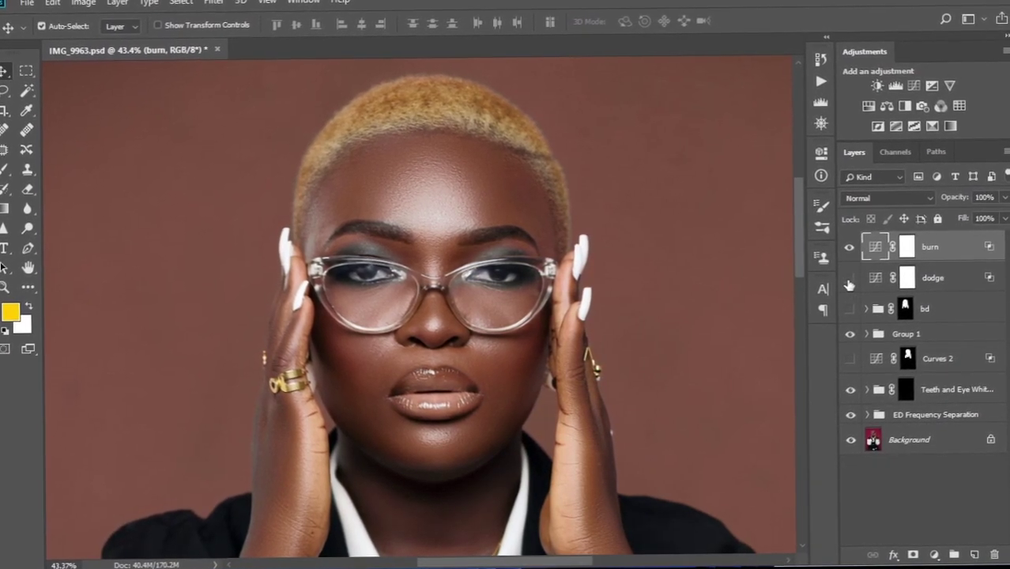
# Compare the portrait with and without the dodge layer and inspect the combined effect at different magnifications.
pyautogui.click(854, 281)
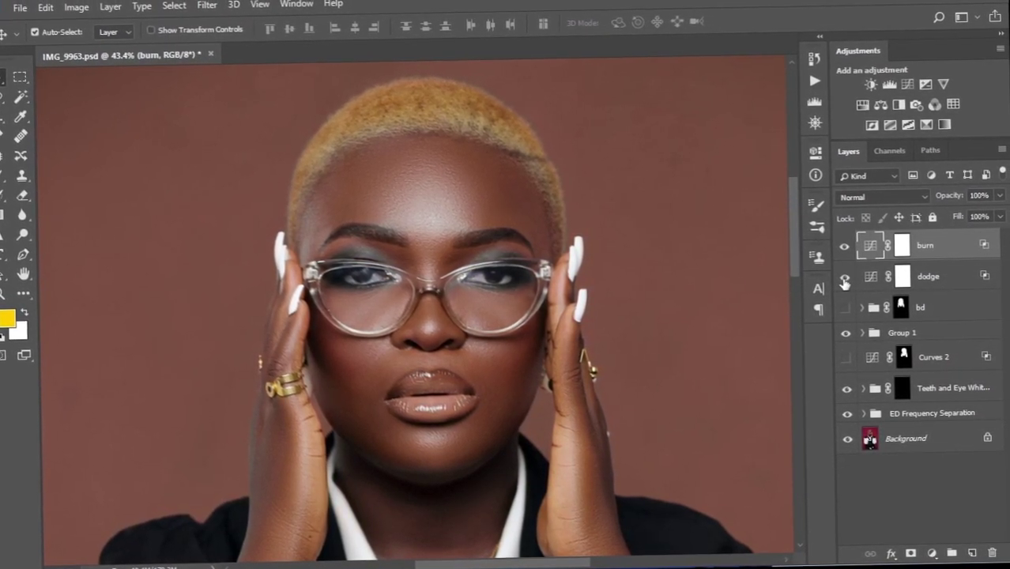
pyautogui.click(848, 282)
pyautogui.scroll(-5, 384, 296)
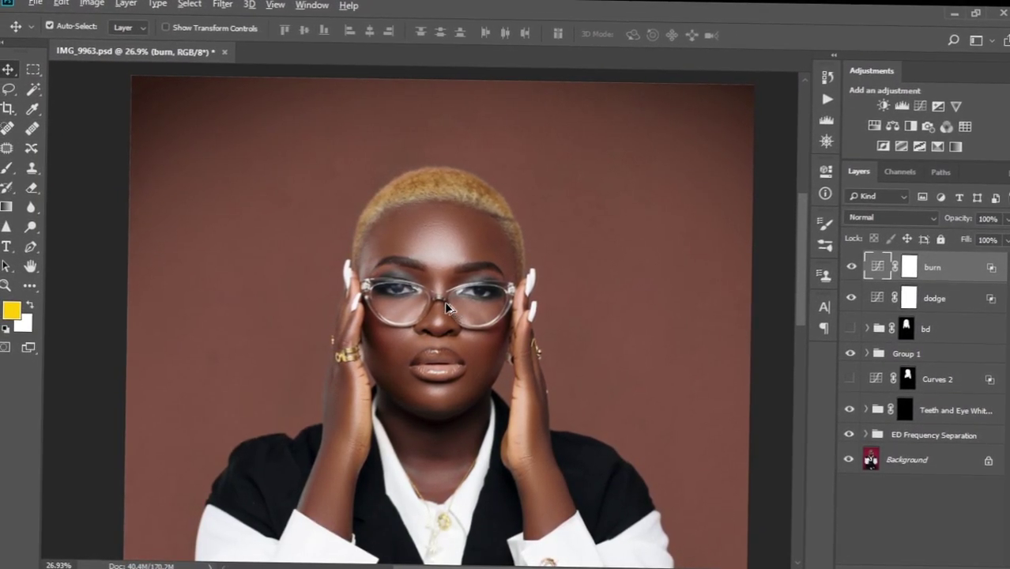
pyautogui.scroll(2, 446, 308)
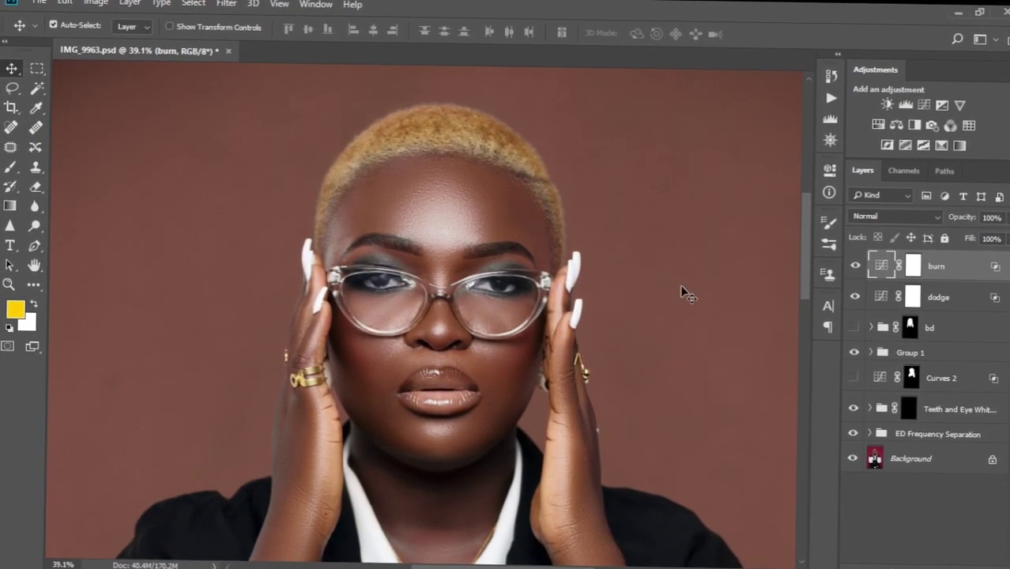
# Reduce the dodge layer's opacity to 82% and the burn layer's opacity to 76%.
pyautogui.click(914, 295)
pyautogui.hotkey('alt', 'shift', 'y')
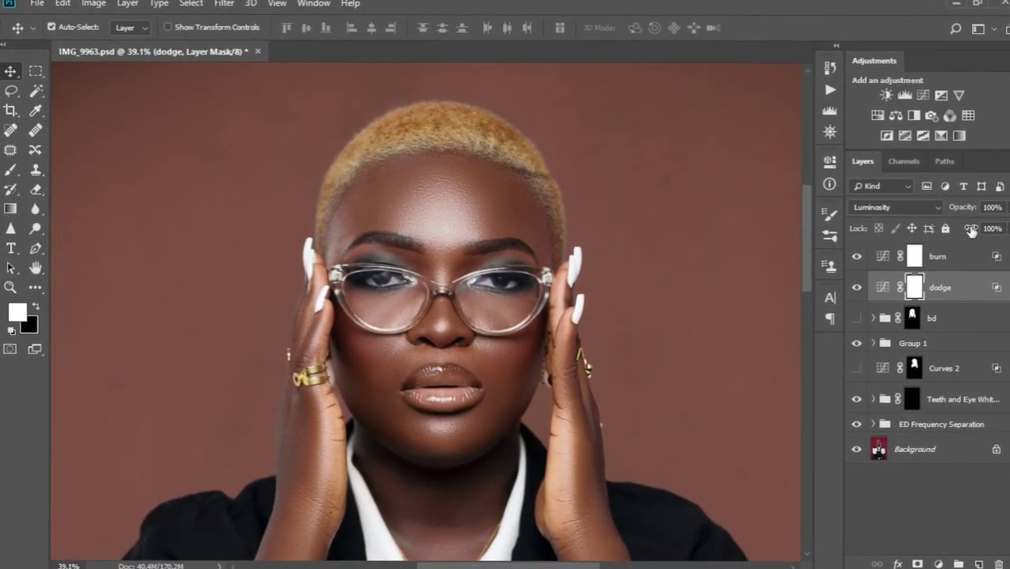
pyautogui.press('8')
pyautogui.press('2')
pyautogui.moveTo(962, 197); pyautogui.dragTo(961, 198)
pyautogui.hotkey('alt', 'shift', 'n')
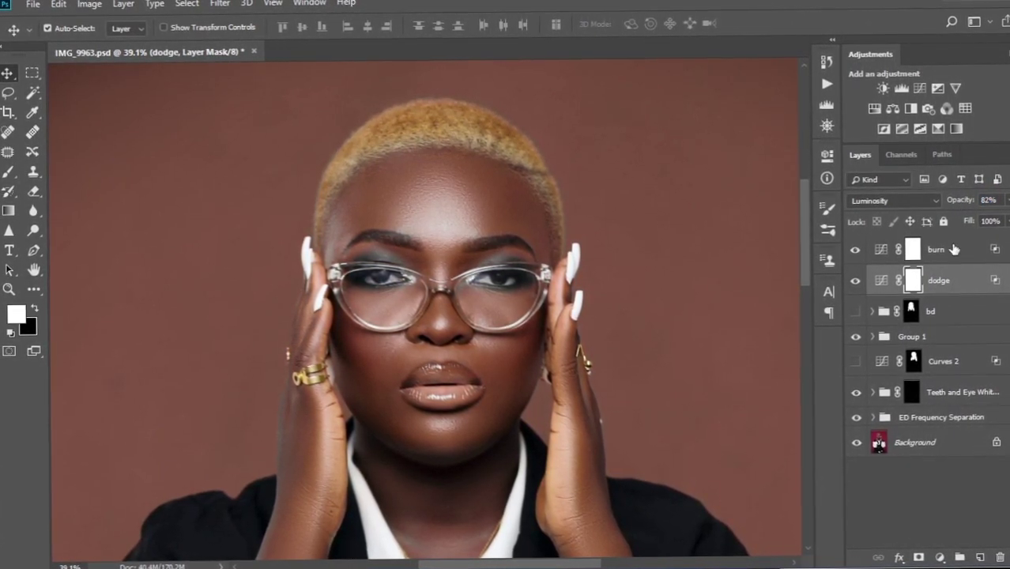
pyautogui.click(953, 254)
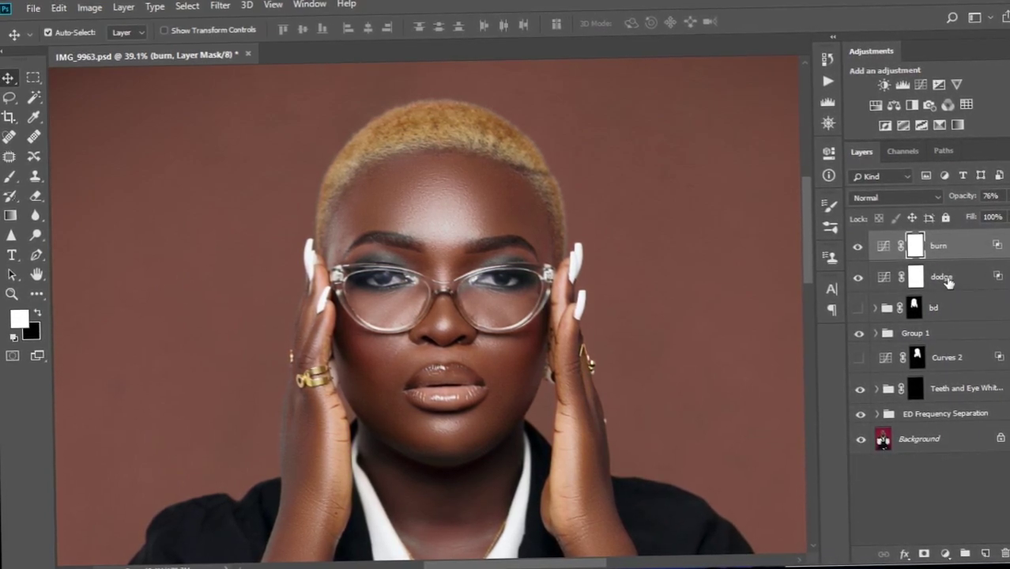
# Group the burn and dodge layers together and rename the group dnG.
pyautogui.keyDown('shift'); pyautogui.click(954, 285); pyautogui.keyUp('shift')
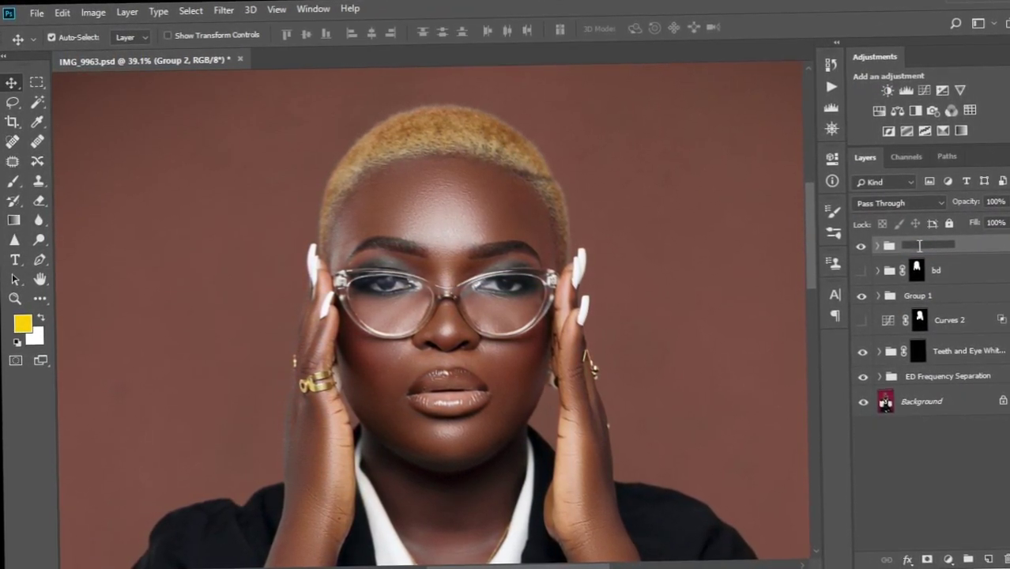
pyautogui.write('nB')
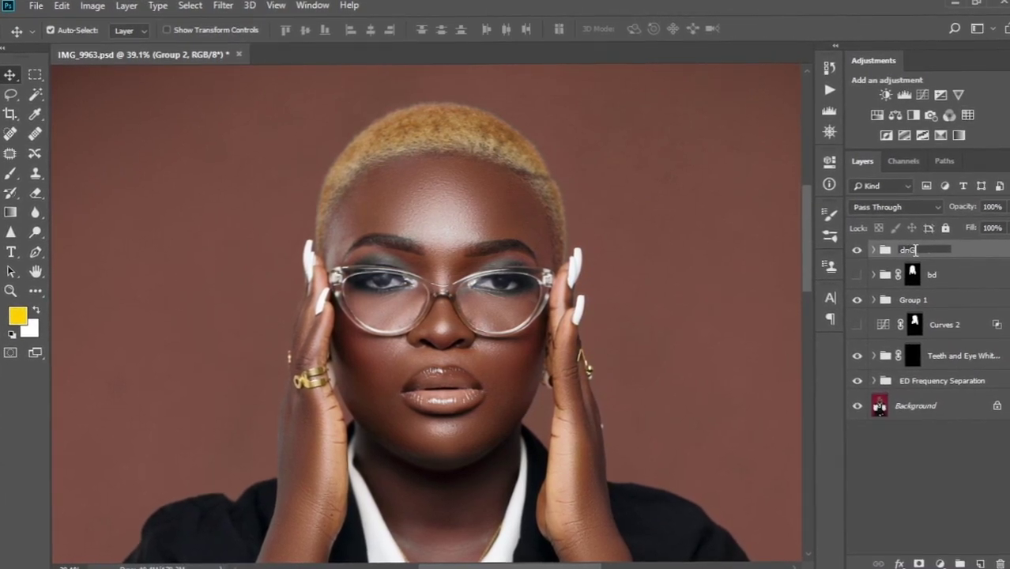
pyautogui.press('Return')
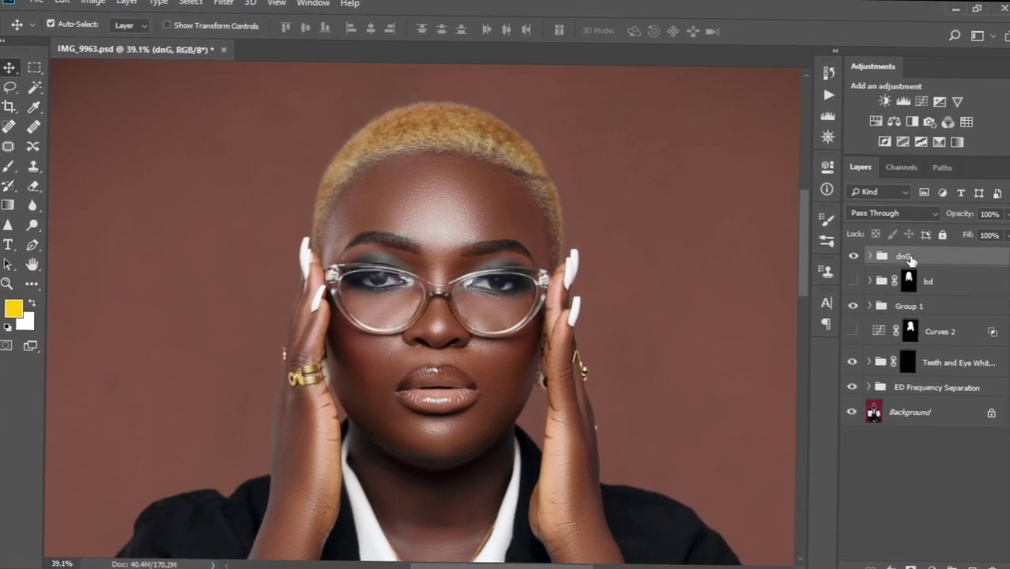
# Add a layer mask to the dnG group and invert it to black to hide the effect.
pyautogui.scroll(-1, 487, 304)
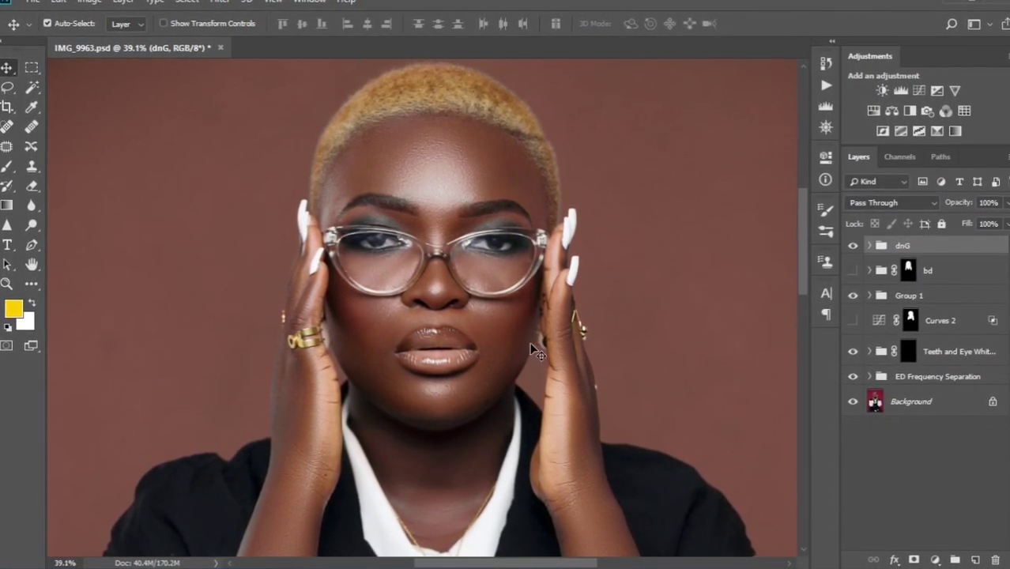
pyautogui.moveTo(486, 245)
pyautogui.mouseDown()
pyautogui.moveTo(510, 259)
pyautogui.moveTo(483, 245)
pyautogui.mouseUp()
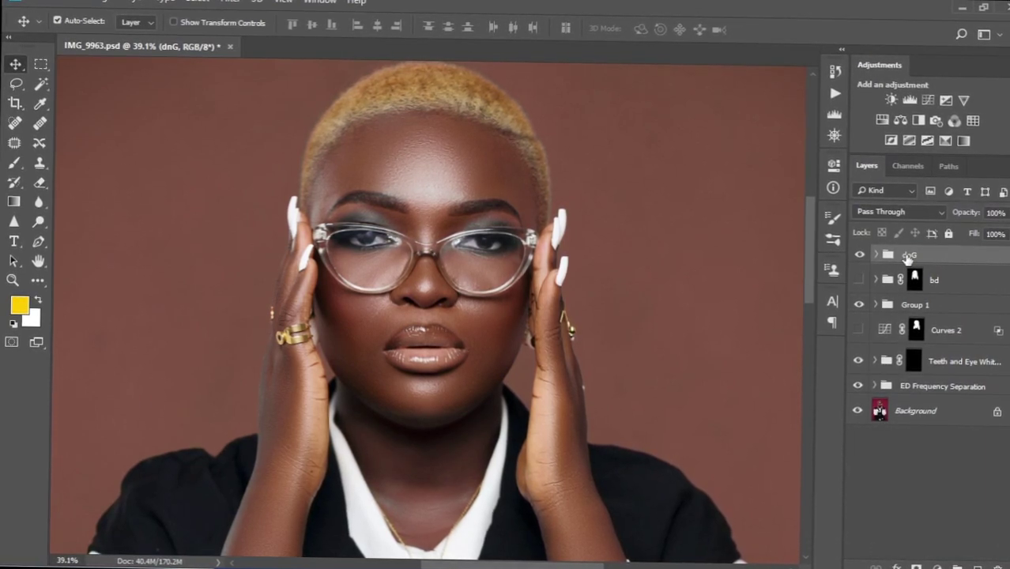
pyautogui.click(917, 566)
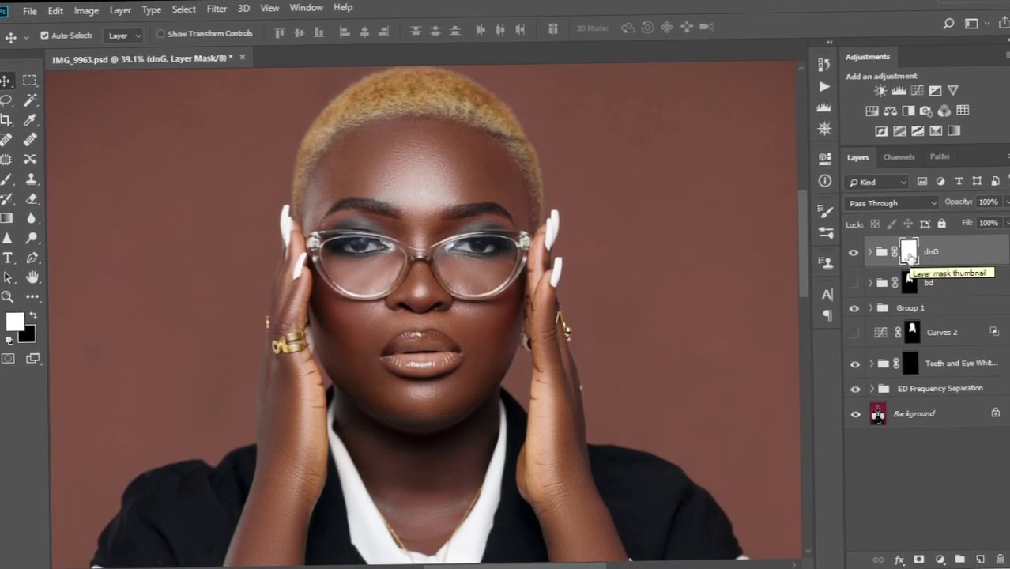
pyautogui.hotkey('ctrl', 'i')
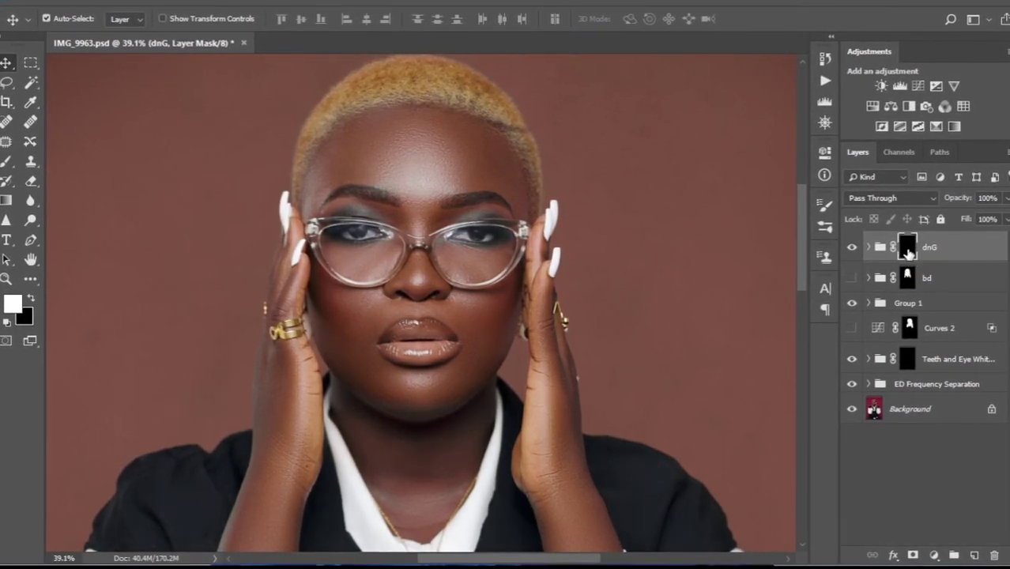
# Paint white on the dnG group's mask over the face, neck, hands and forearms with a soft brush, reducing its size from 600 to 250.
pyautogui.click(10, 158)
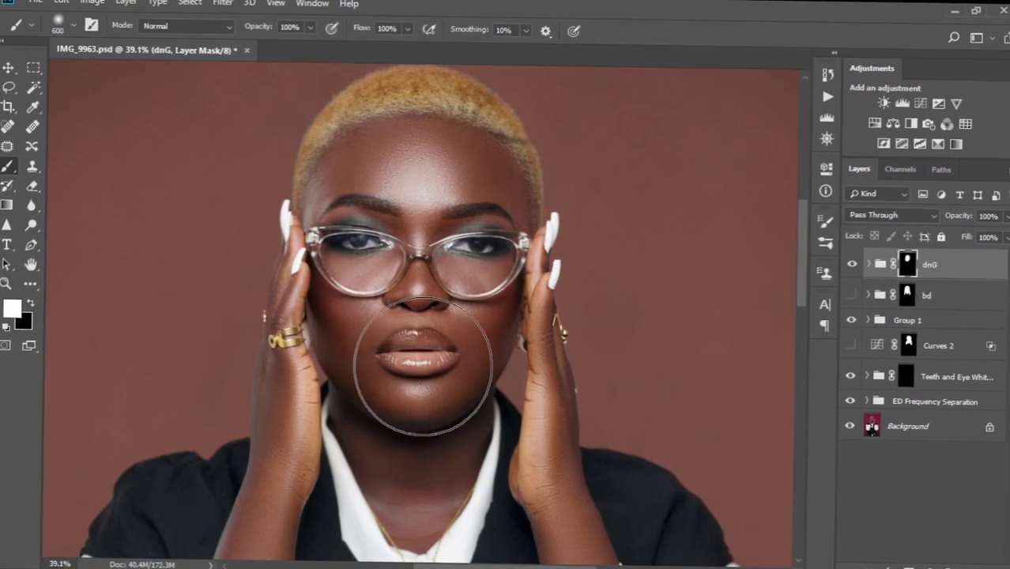
pyautogui.scroll(-3, 423, 368)
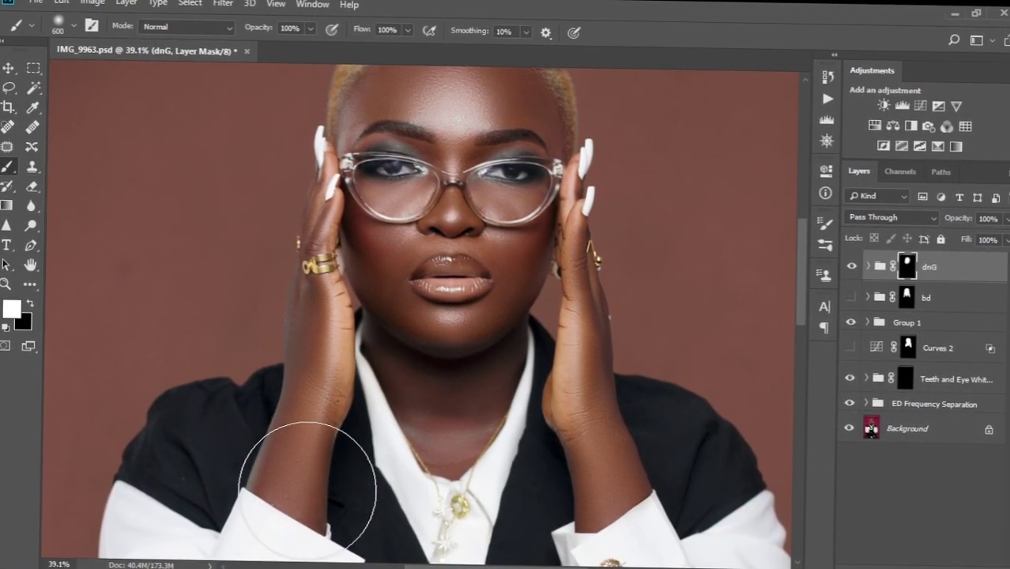
pyautogui.press('[')
pyautogui.press('[')
pyautogui.press('[')
pyautogui.press('[')
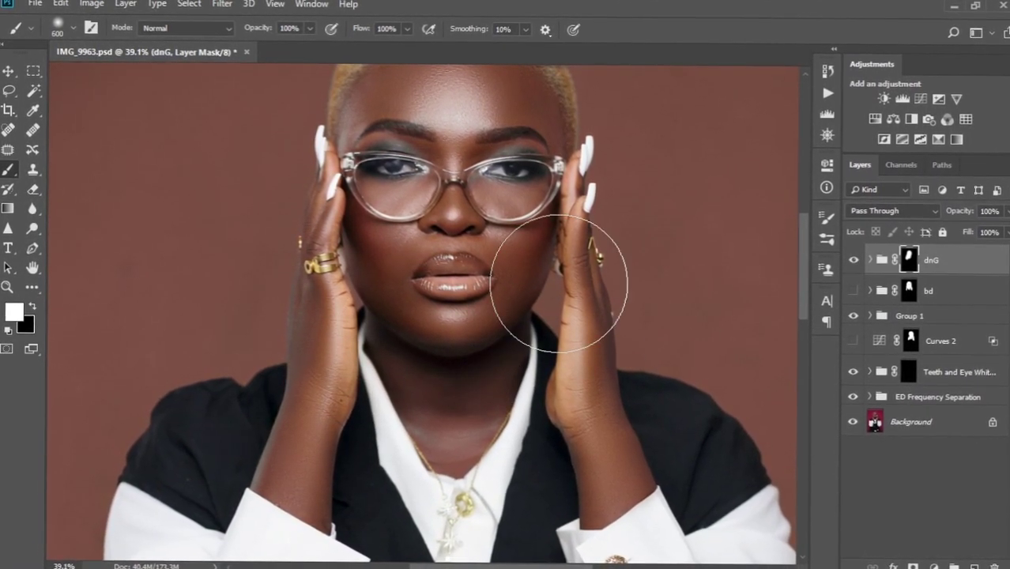
pyautogui.scroll(4, 506, 308)
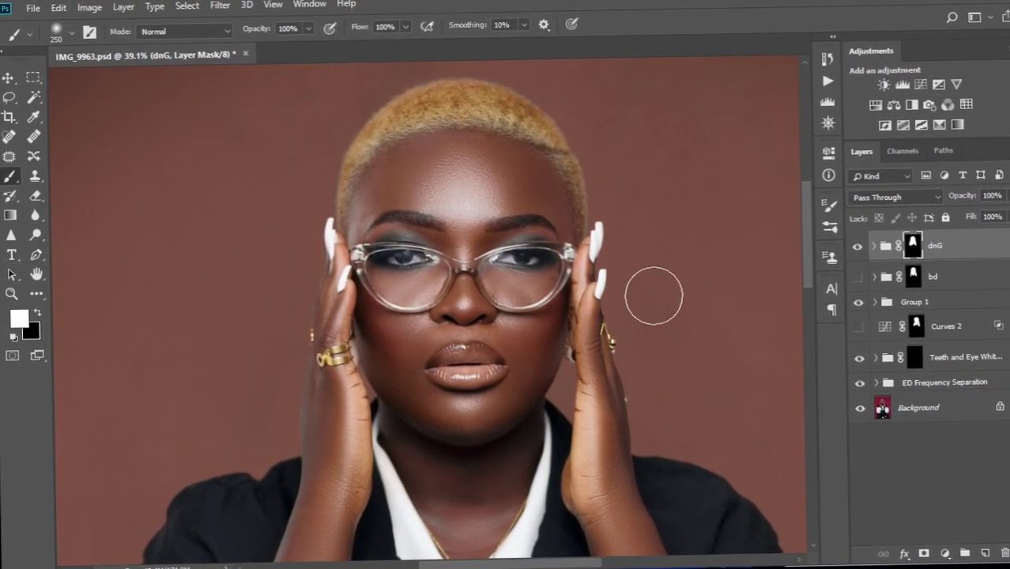
# Compare the portrait with and without the dnG group and inspect the dodged and burned skin at different magnifications.
pyautogui.scroll(-1, 502, 330)
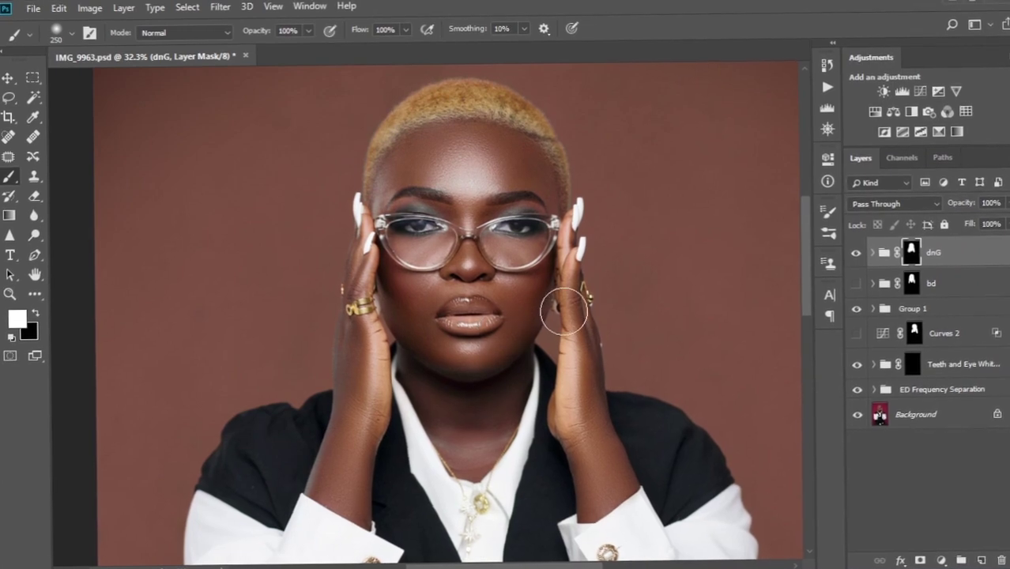
pyautogui.click(856, 255)
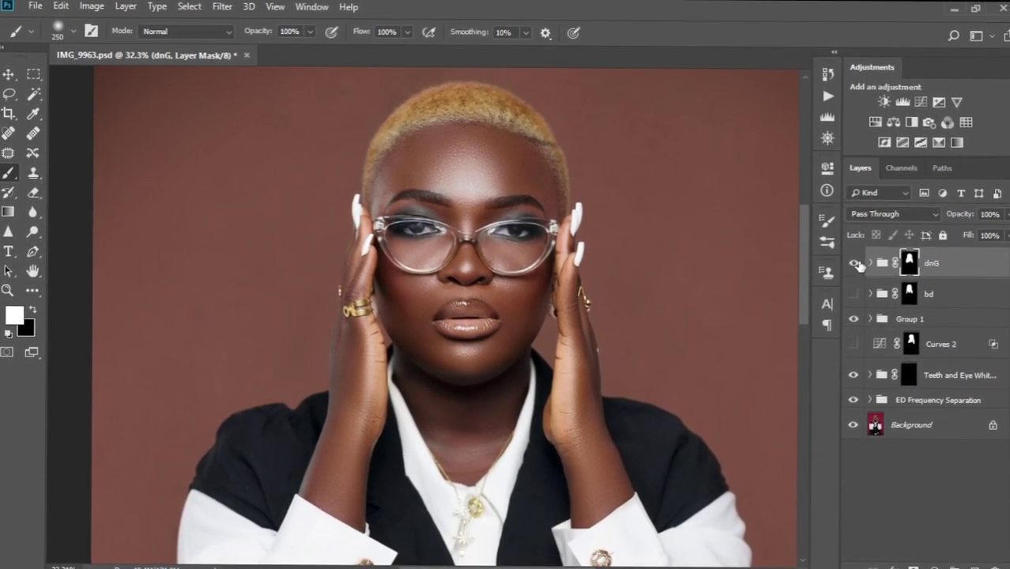
pyautogui.click(853, 267)
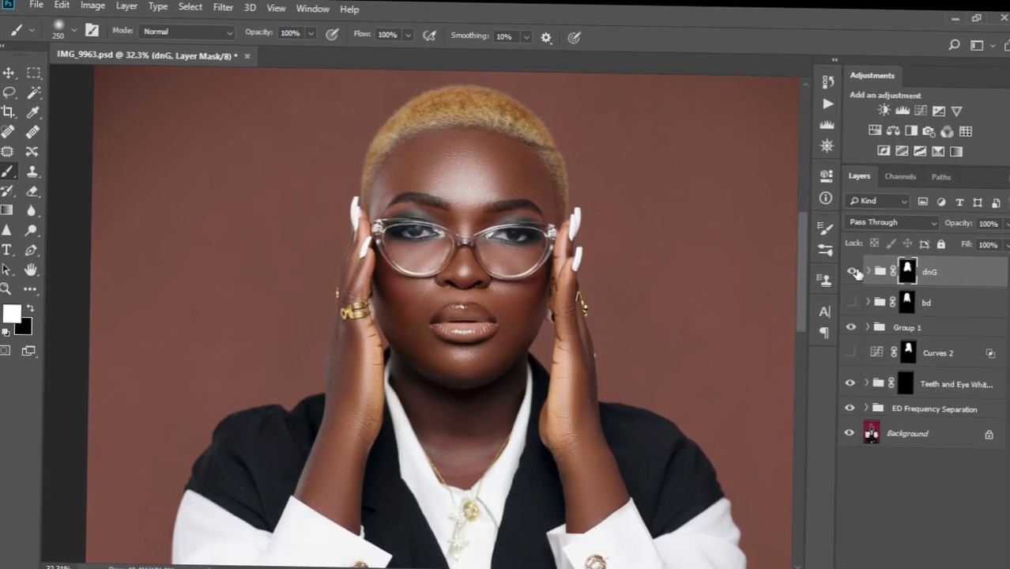
pyautogui.scroll(3, 526, 327)
pyautogui.scroll(-1, 529, 326)
pyautogui.scroll(2, 529, 326)
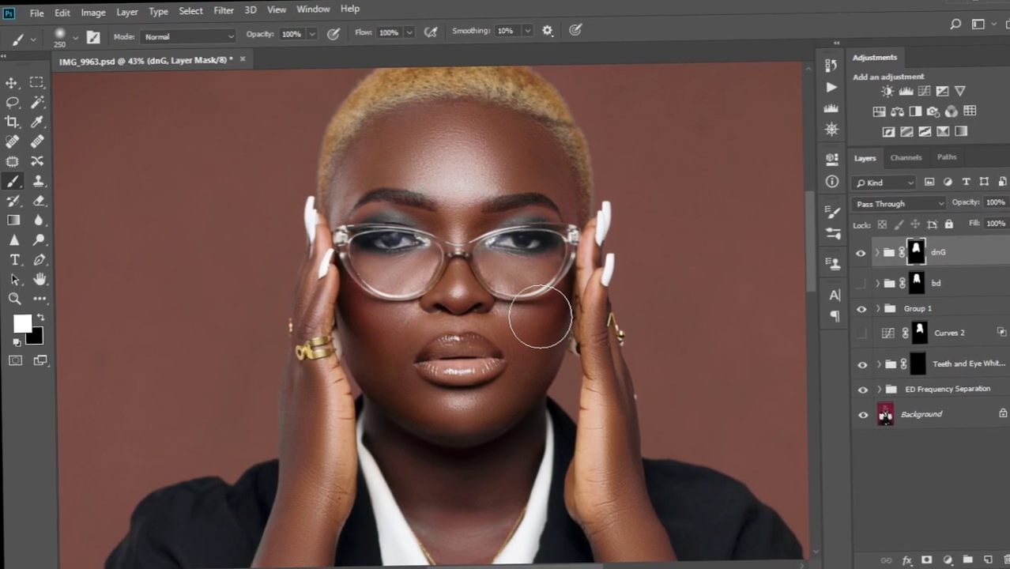
pyautogui.scroll(-2, 496, 394)
pyautogui.scroll(-2, 496, 394)
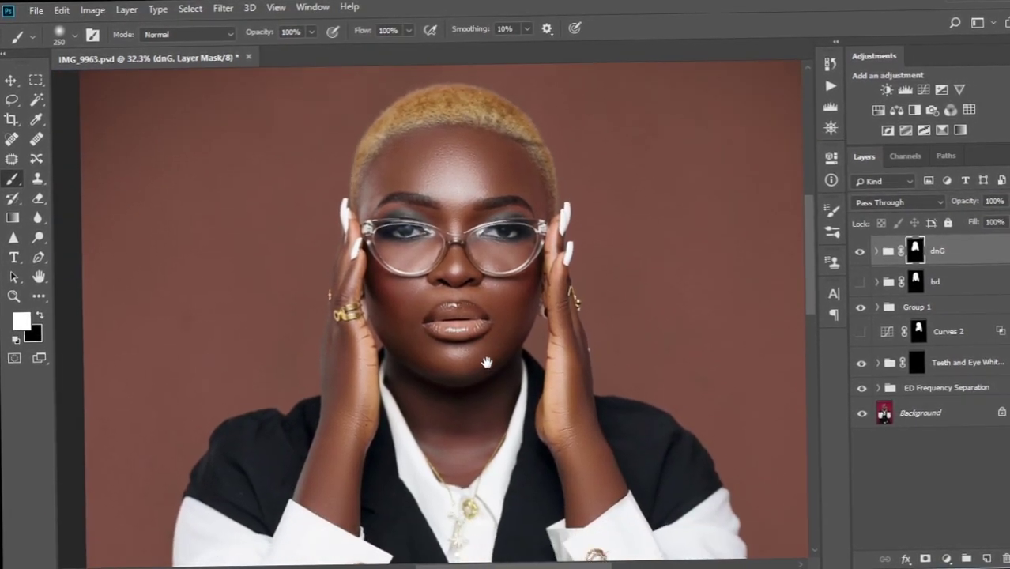
pyautogui.scroll(2, 482, 357)
pyautogui.scroll(-2, 478, 358)
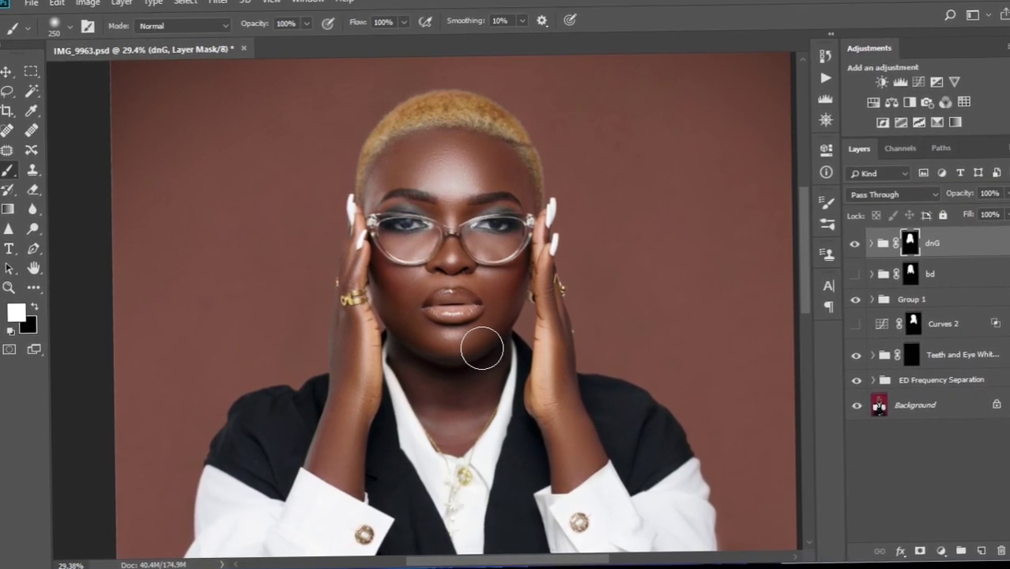
pyautogui.scroll(2, 482, 348)
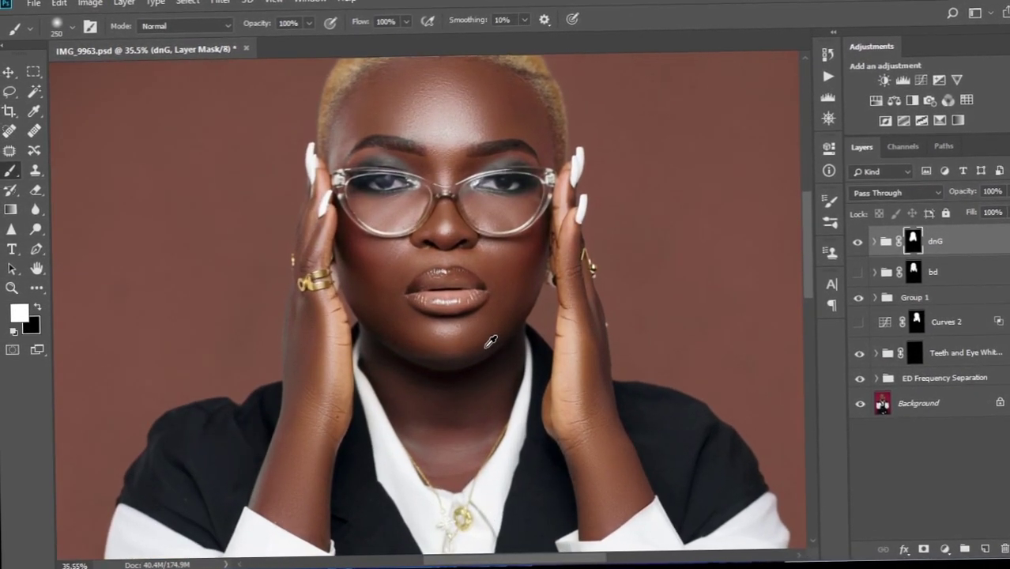
pyautogui.scroll(-1, 491, 342)
pyautogui.moveTo(500, 298); pyautogui.dragTo(500, 332)
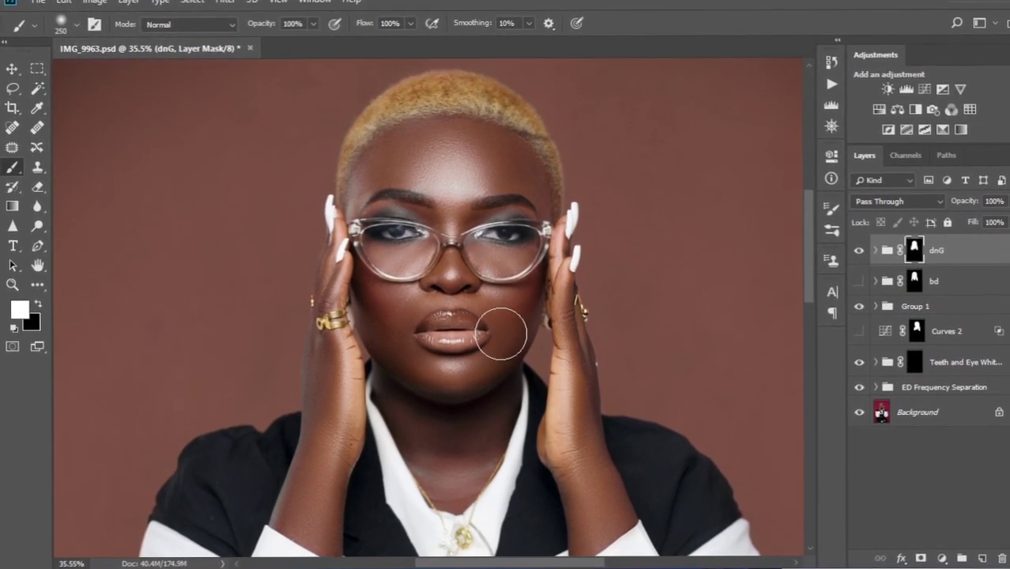